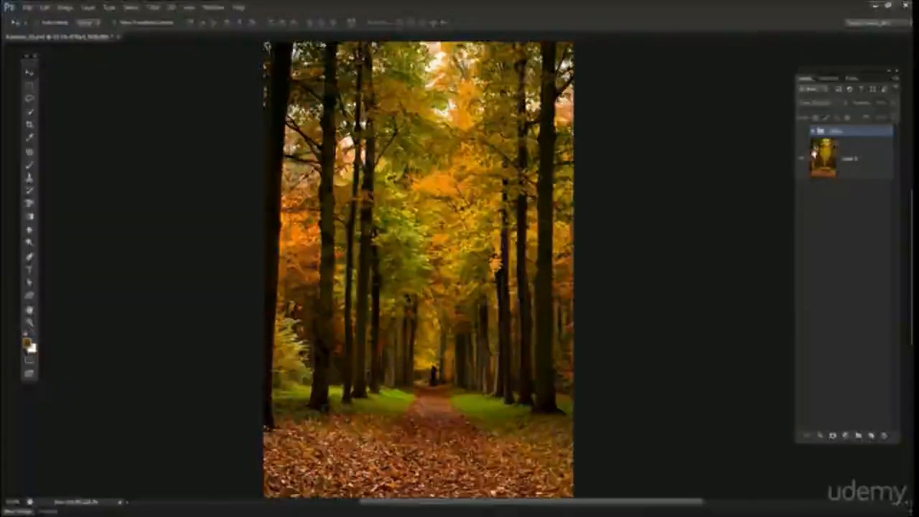
Step: Compare the photo with and without the effects group, and start a Color Range selection on the forest photo layer
left_click(802, 133)
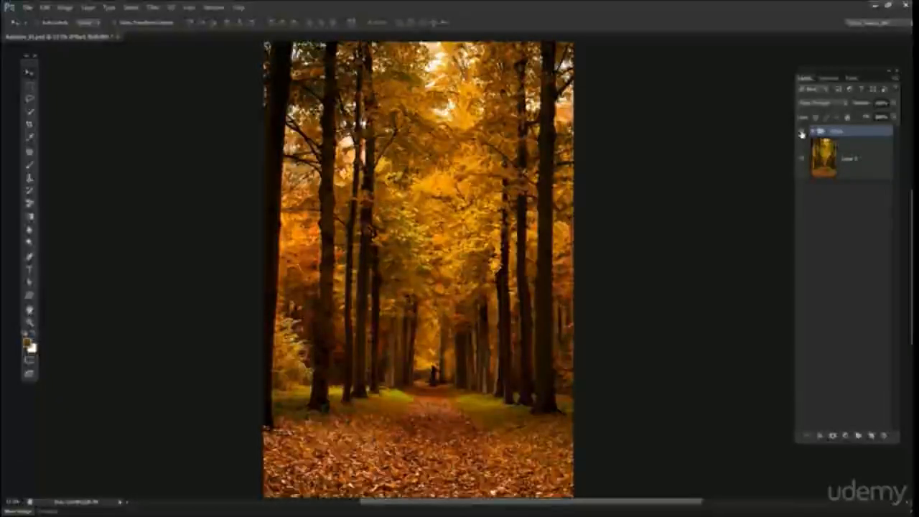
left_click(852, 165)
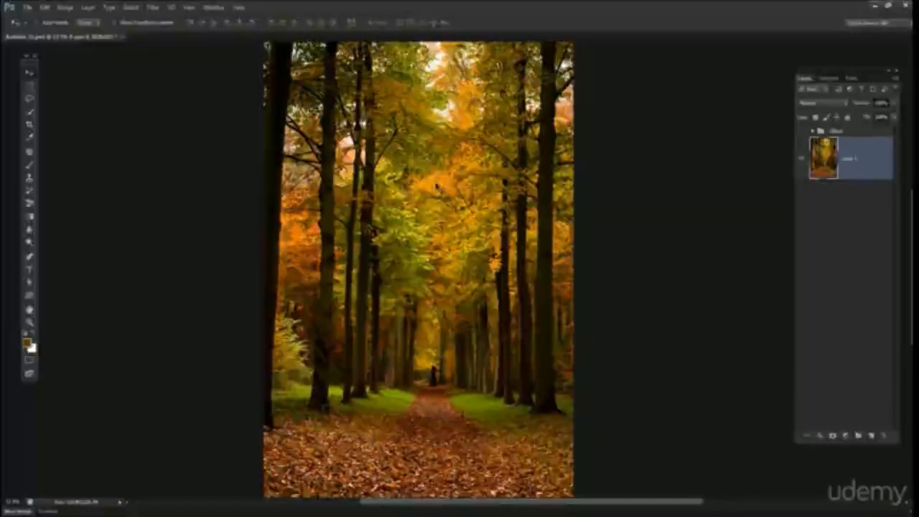
left_click(131, 7)
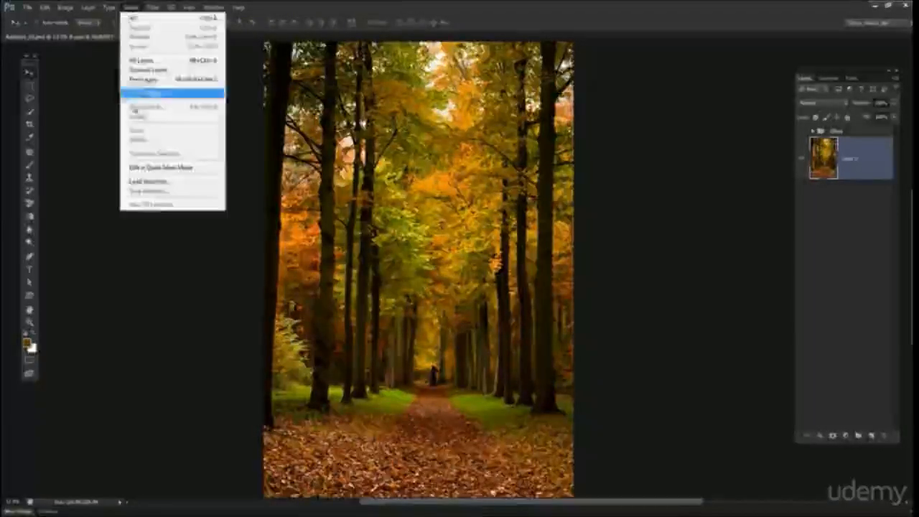
left_click(145, 99)
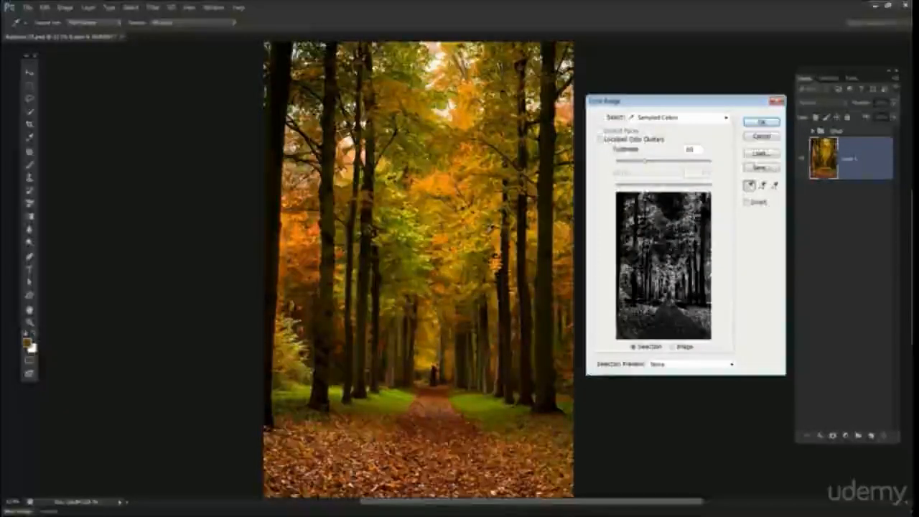
Step: Sample the green foliage between the trees and look through the Color Range selection presets, keeping Sampled Colors
left_click(470, 205, "ctrl")
left_click(470, 205, "ctrl")
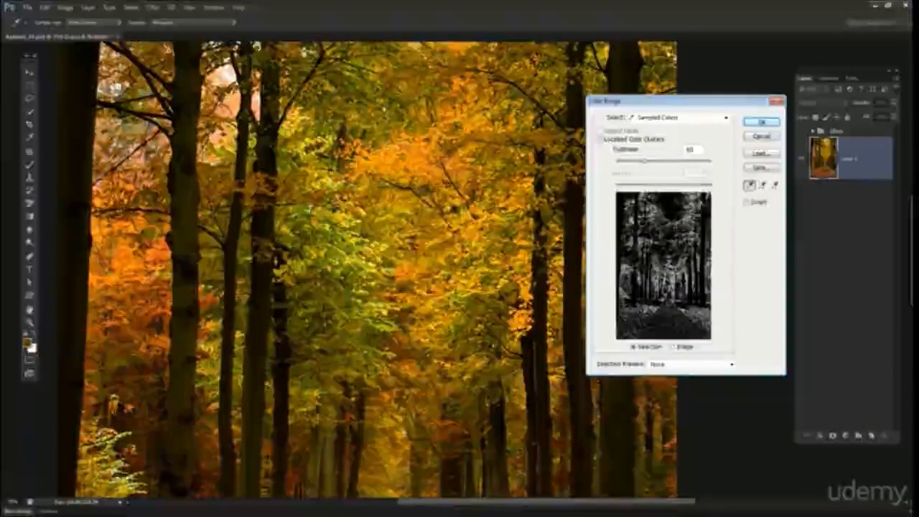
left_click_drag(412, 158, 413, 221)
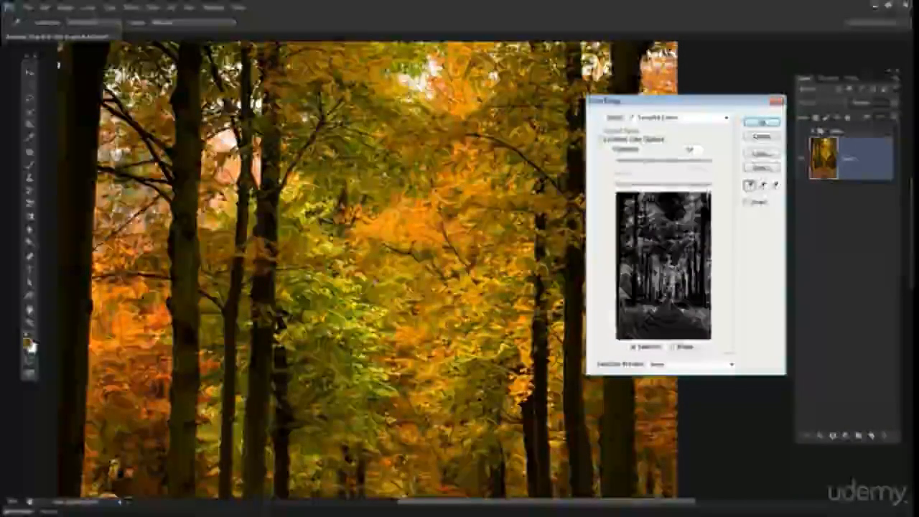
left_click(374, 287)
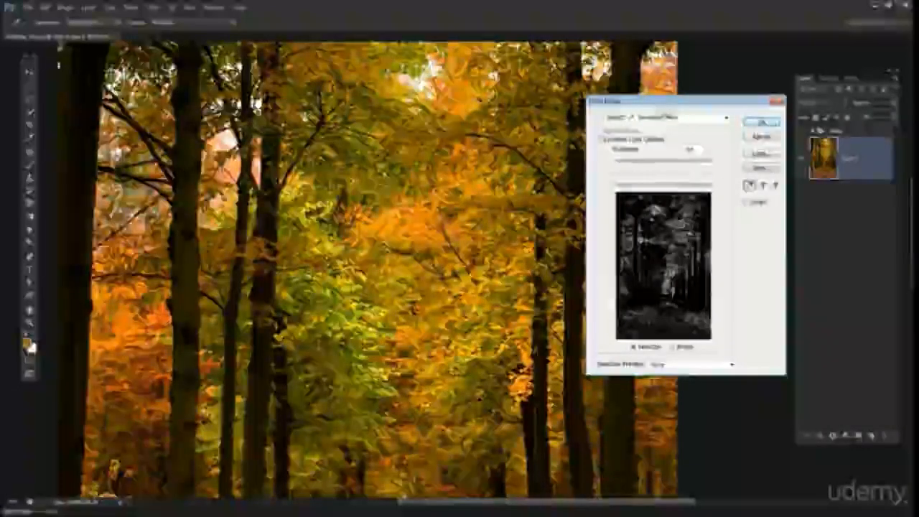
left_click(668, 117)
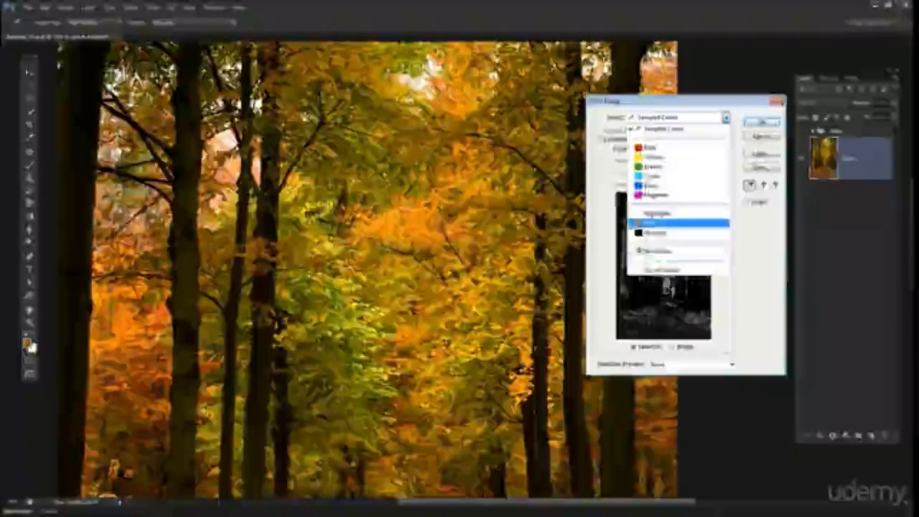
left_click(678, 223)
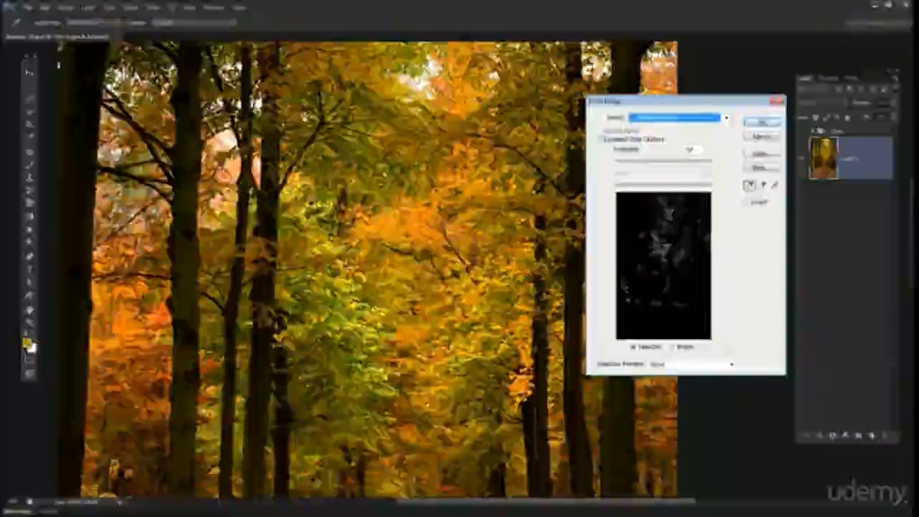
Step: Resample the Color Range from the bright yellow foliage in the selection preview and create the selection
left_click(479, 398)
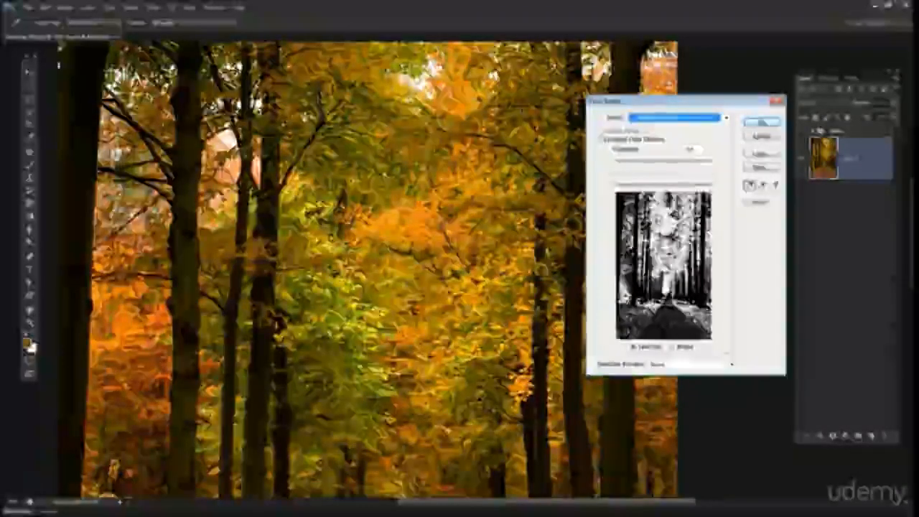
left_click(653, 247)
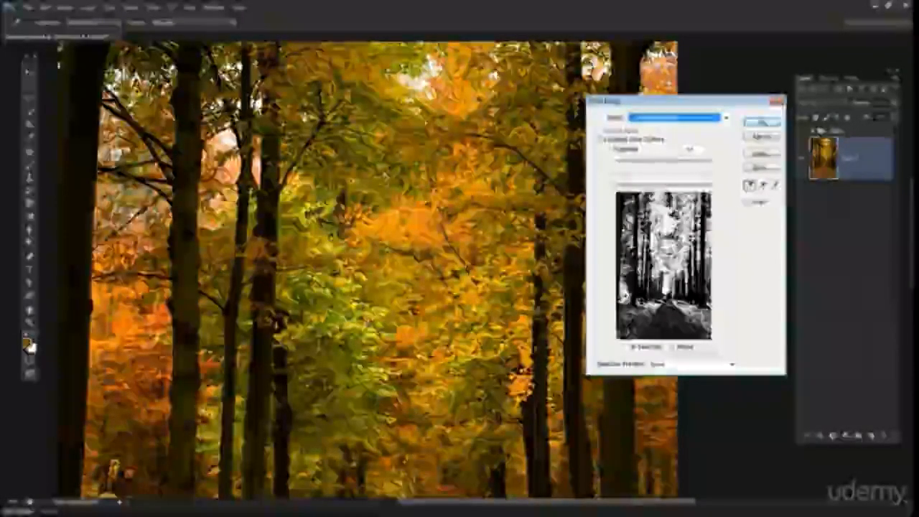
left_click(683, 306)
left_click(664, 248)
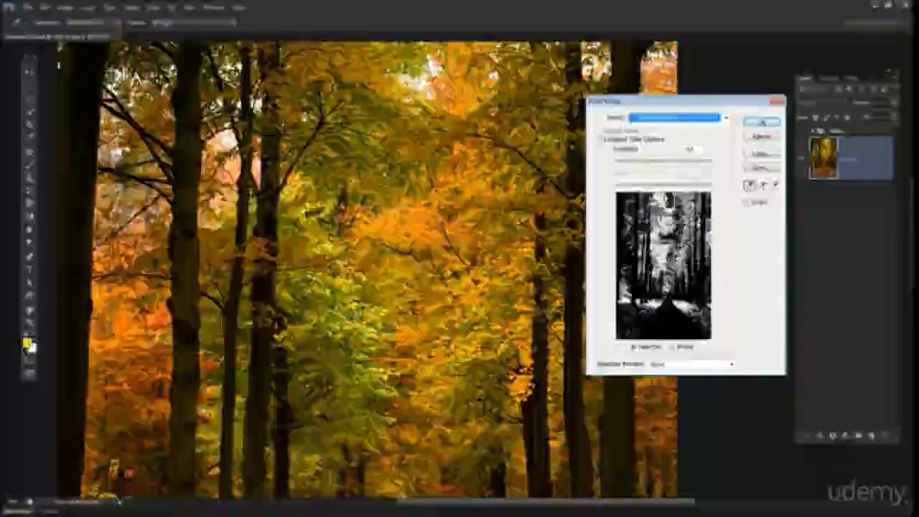
left_click(760, 124)
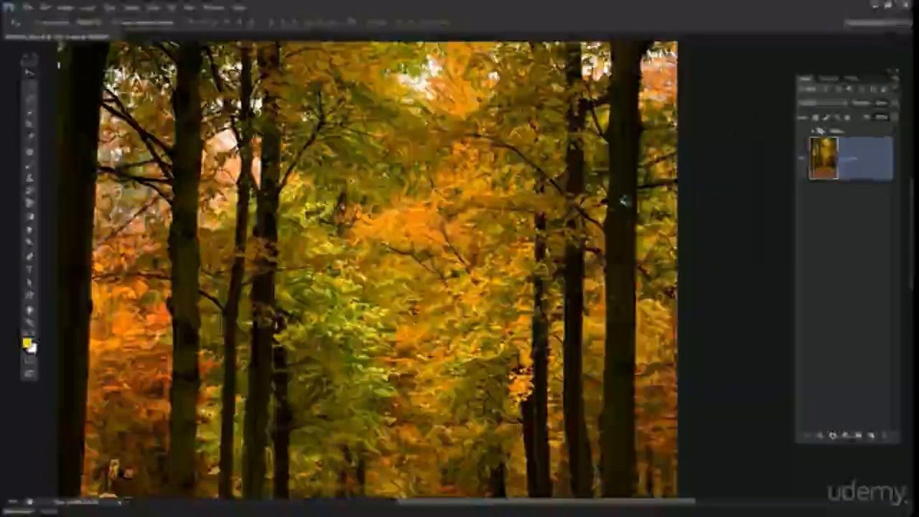
Step: Add a Hue/Saturation adjustment layer masked by the foliage selection
key("ctrl+0")
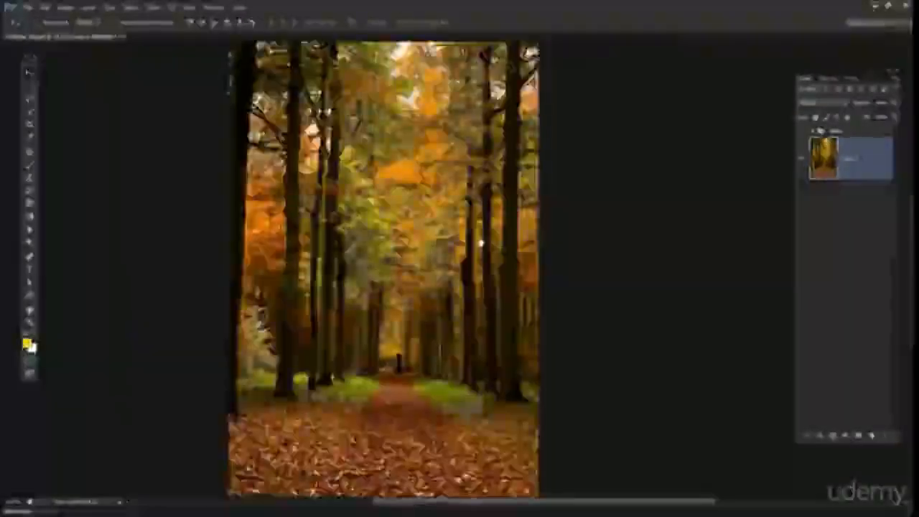
left_click_drag(465, 362, 462, 386)
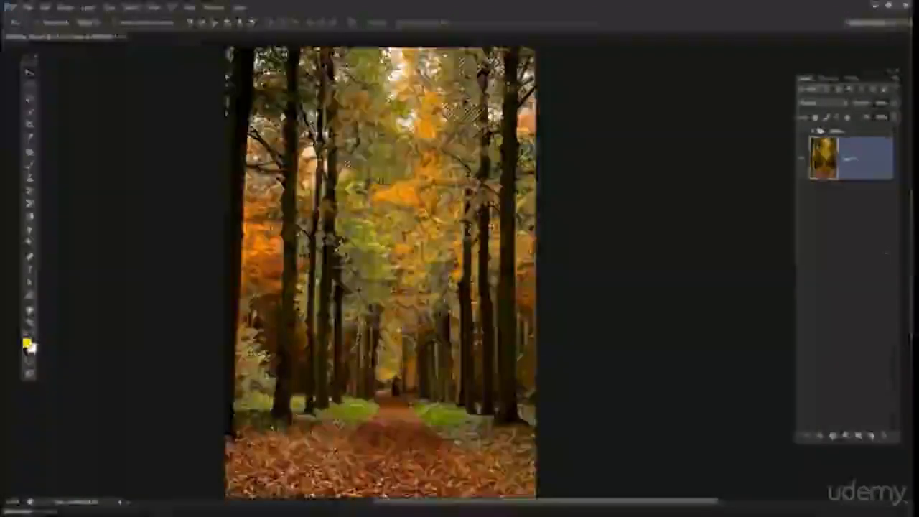
left_click(849, 436)
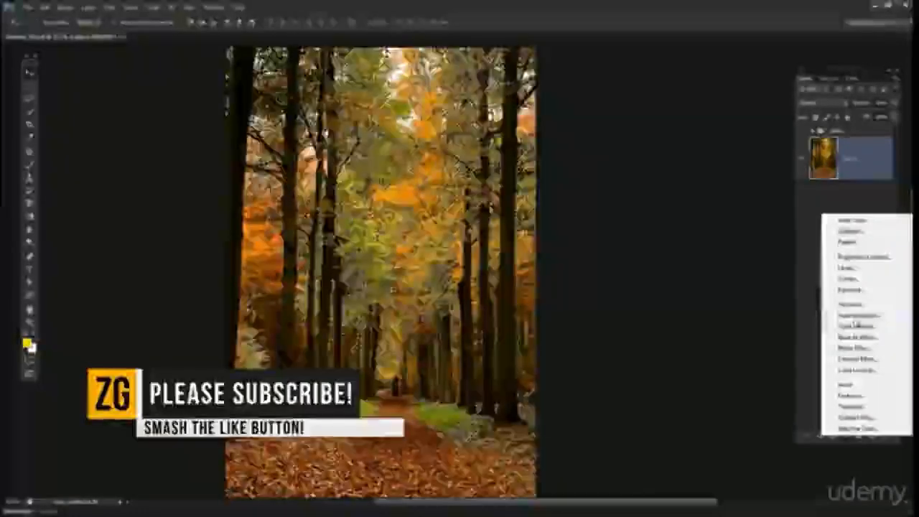
left_click(856, 315)
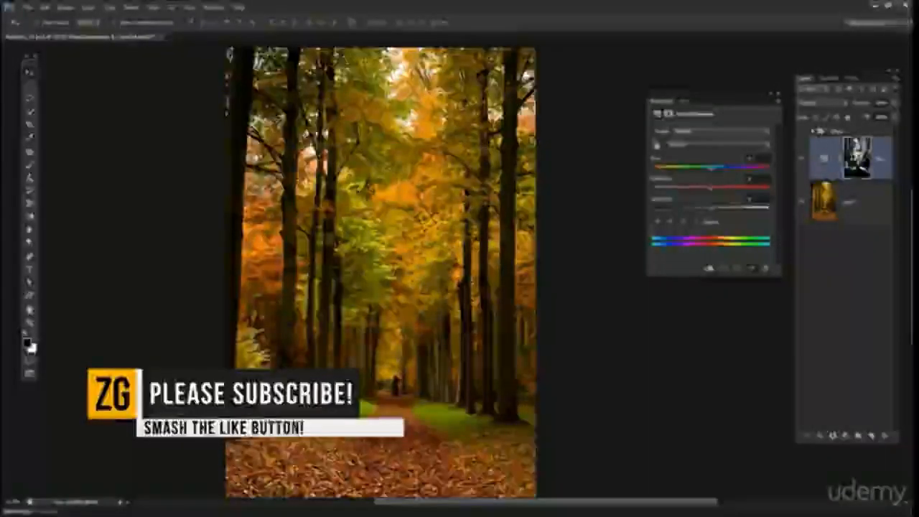
Step: Shift the foliage's hue slightly towards orange, fine-tune its saturation, and close the adjustment's settings
mouse_move(712, 170)
left_mouse_down()
mouse_move(625, 168)
mouse_move(720, 168)
left_mouse_up()
double_click(757, 158)
type("0")
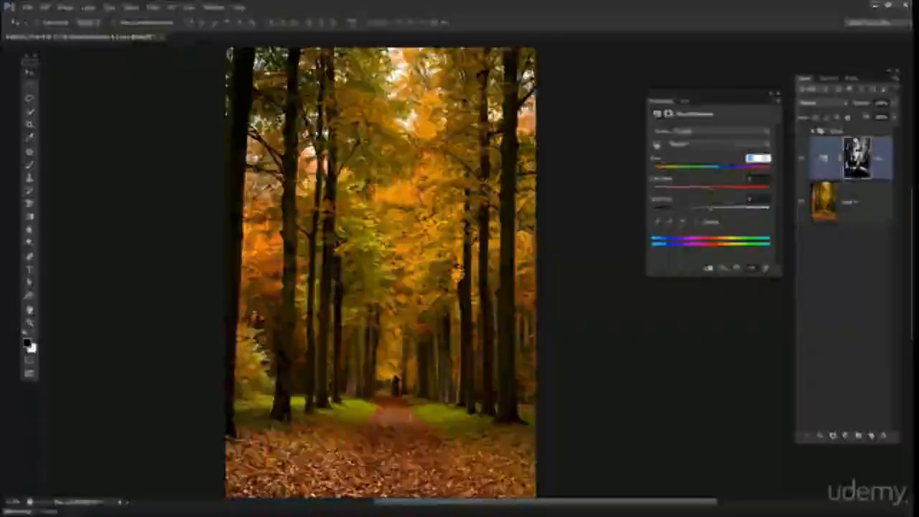
key("Tab")
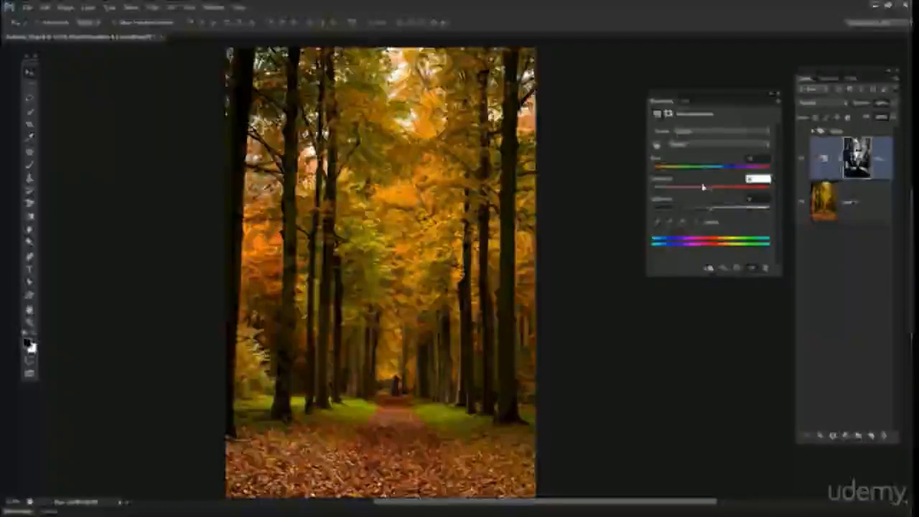
key("Tab")
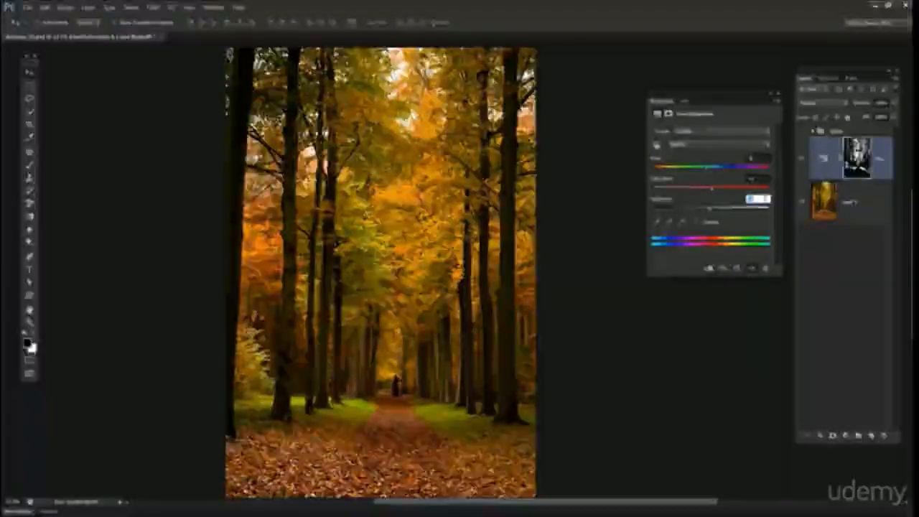
left_click(818, 166)
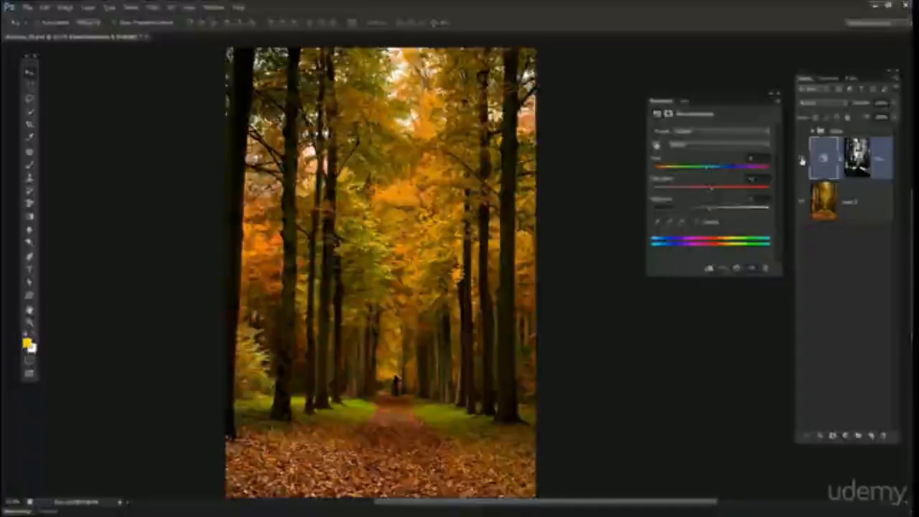
left_click(777, 97)
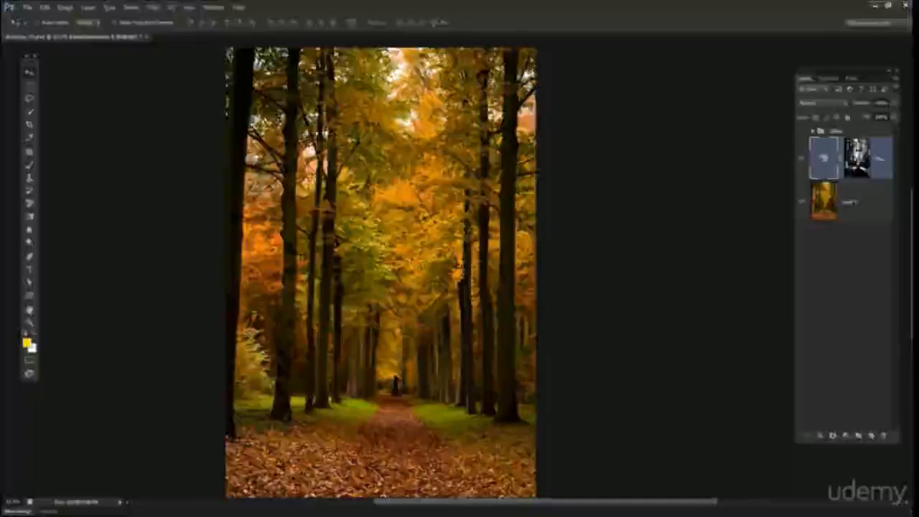
Step: Start another Color Range selection on the forest photo layer
left_click(865, 214)
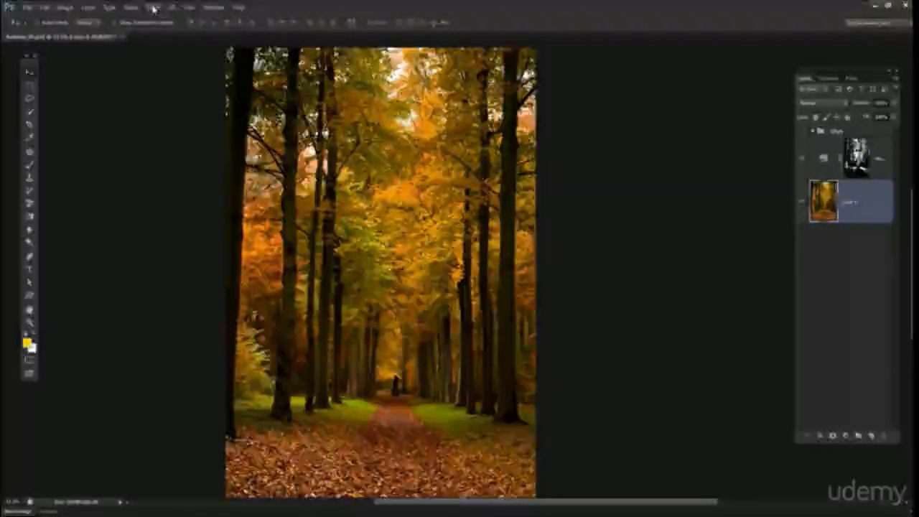
left_click(130, 7)
left_click(144, 90)
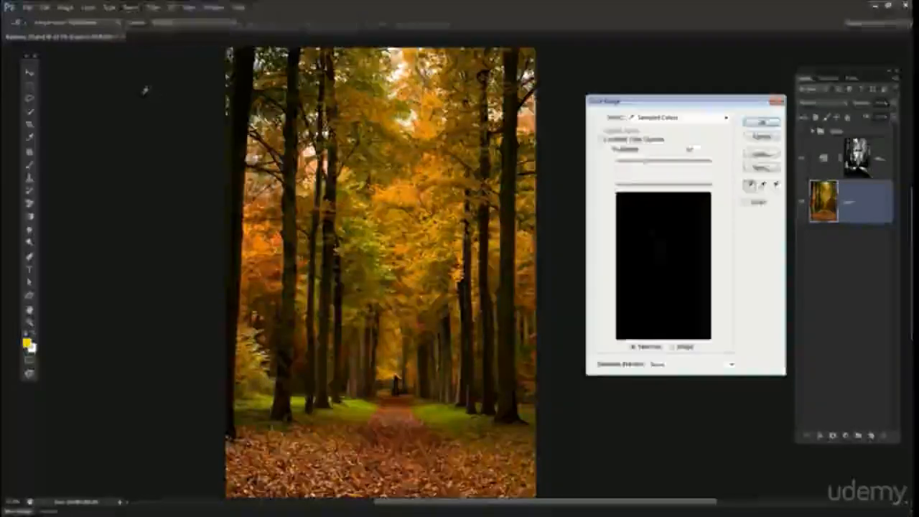
Step: Sample the dark bark of the large trunk on the right side of the photo
key("ctrl+plus")
key("ctrl+plus")
key("ctrl+plus")
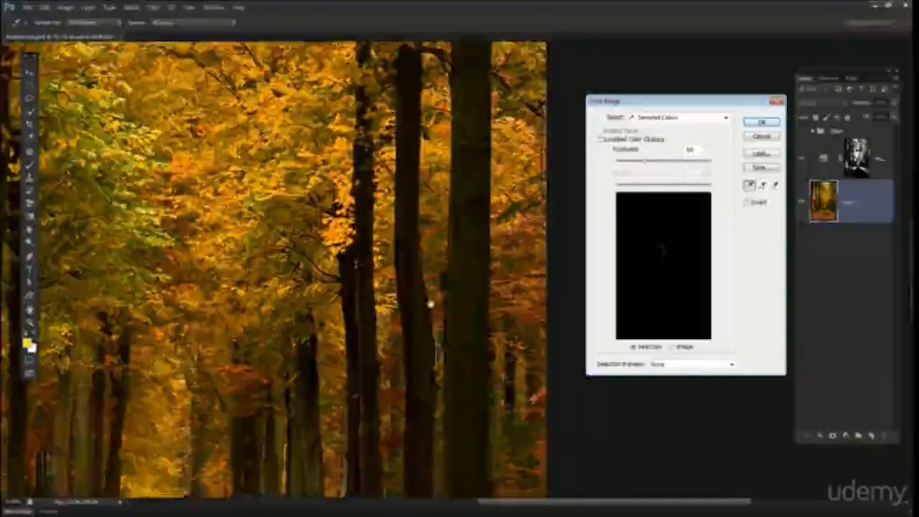
key("ctrl+minus")
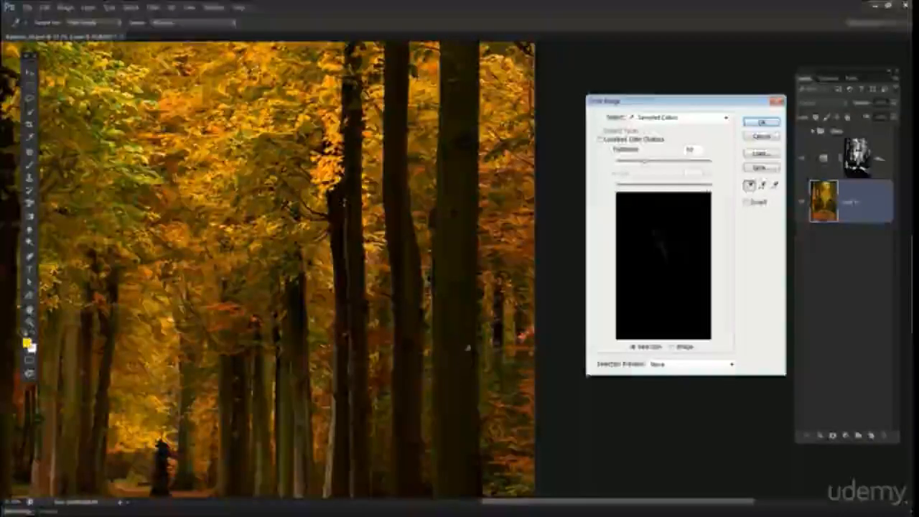
left_click(467, 348)
key("ctrl+minus")
key("ctrl+minus")
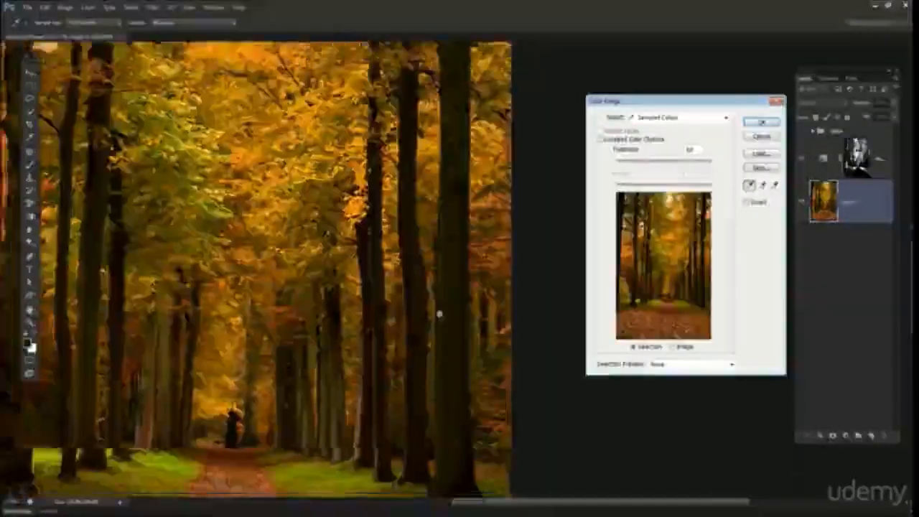
Step: Resample the bark colour from a trunk on the left side of the photo
left_click_drag(384, 253, 442, 287)
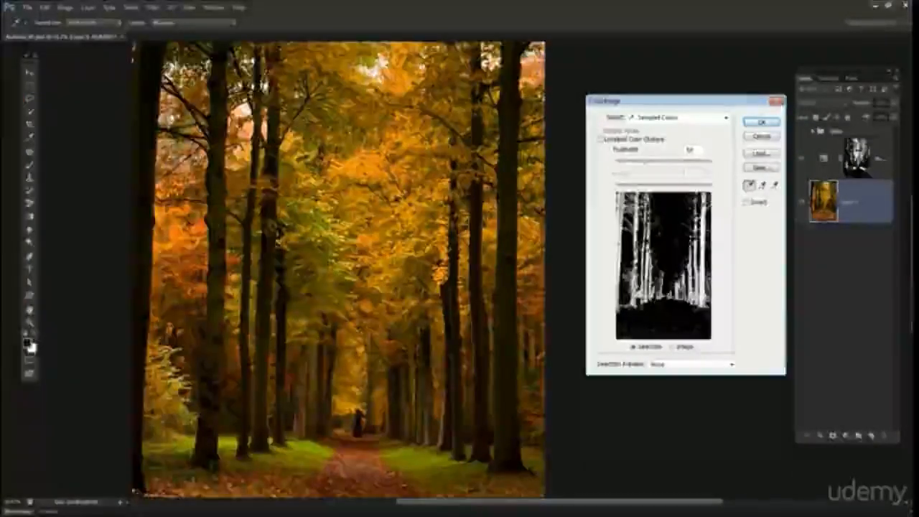
left_click(220, 211)
left_click_drag(231, 193, 237, 229)
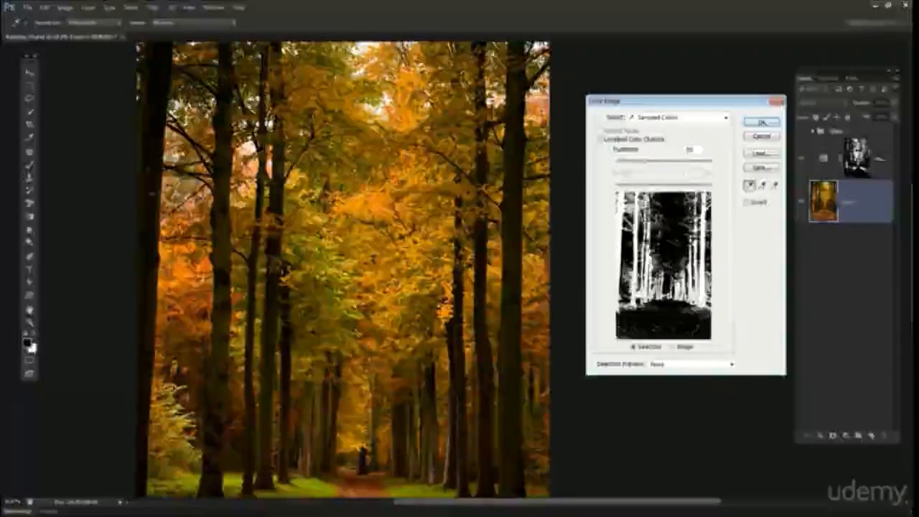
left_click_drag(270, 308, 282, 170)
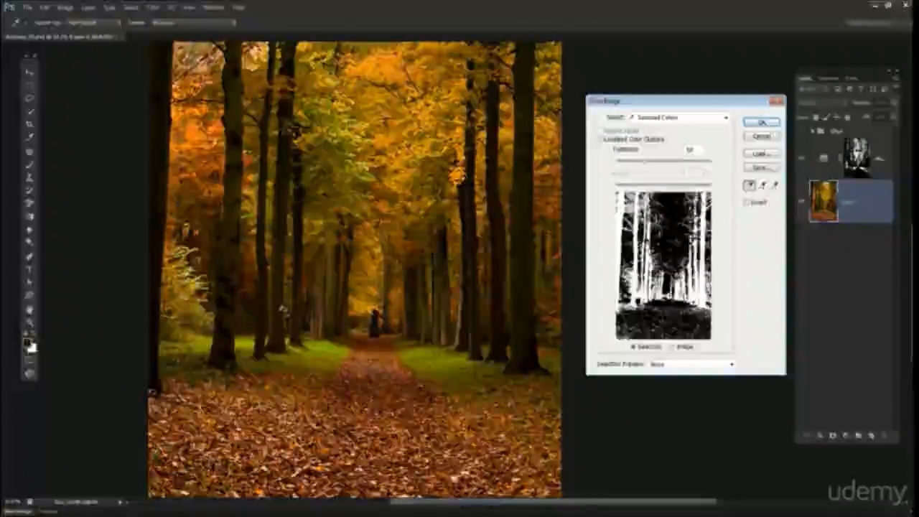
left_click_drag(283, 309, 302, 270)
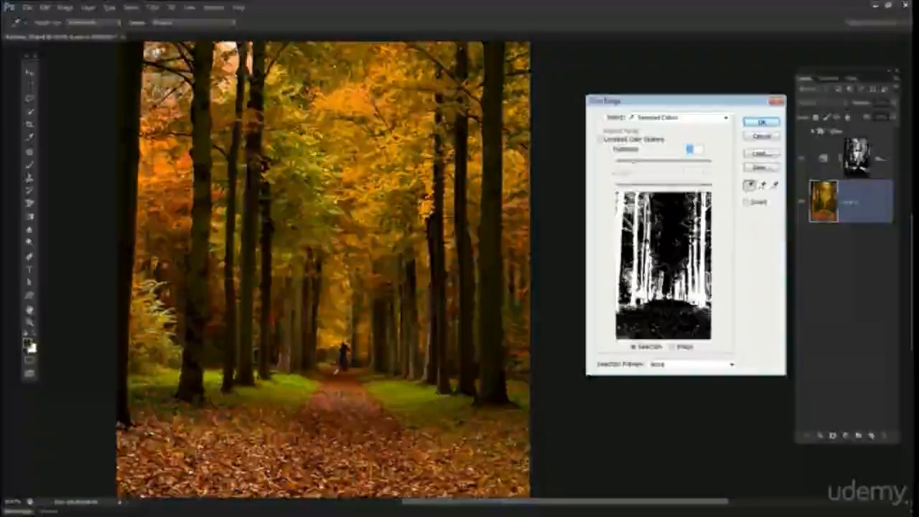
Step: Sample the green grass in the selection preview, try low and high fuzziness values, and set the fuzziness to 50
left_click(637, 299)
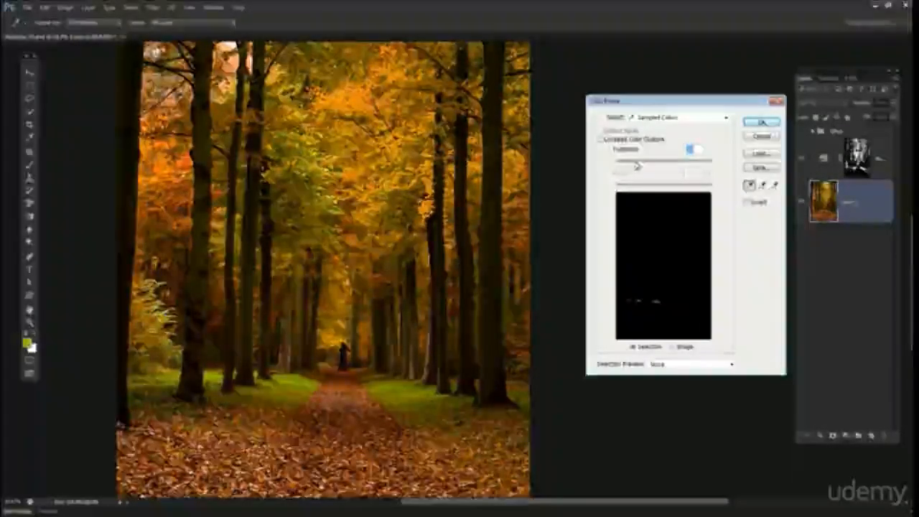
left_click_drag(649, 166, 681, 165)
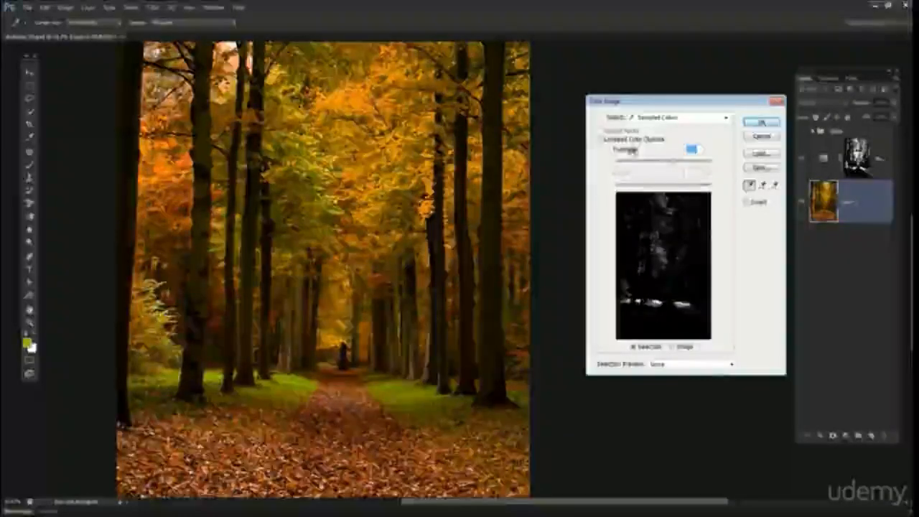
type("10")
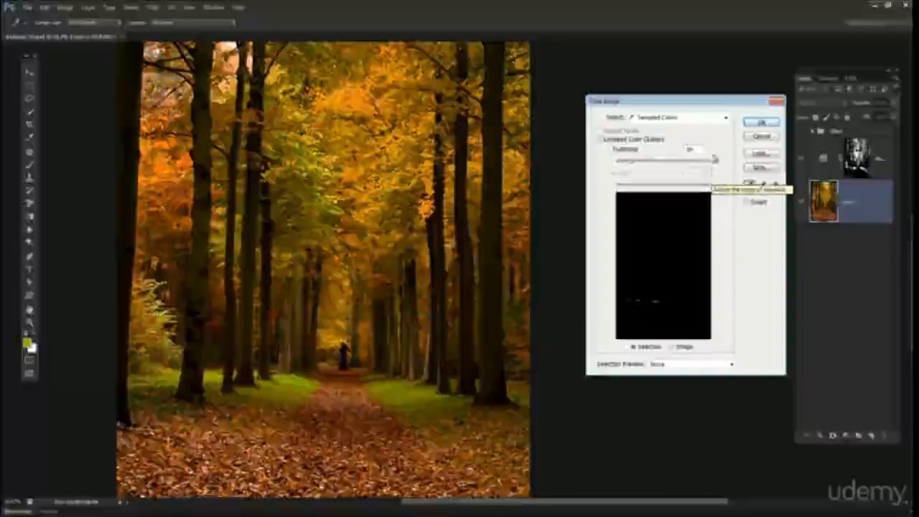
left_click_drag(680, 162, 677, 163)
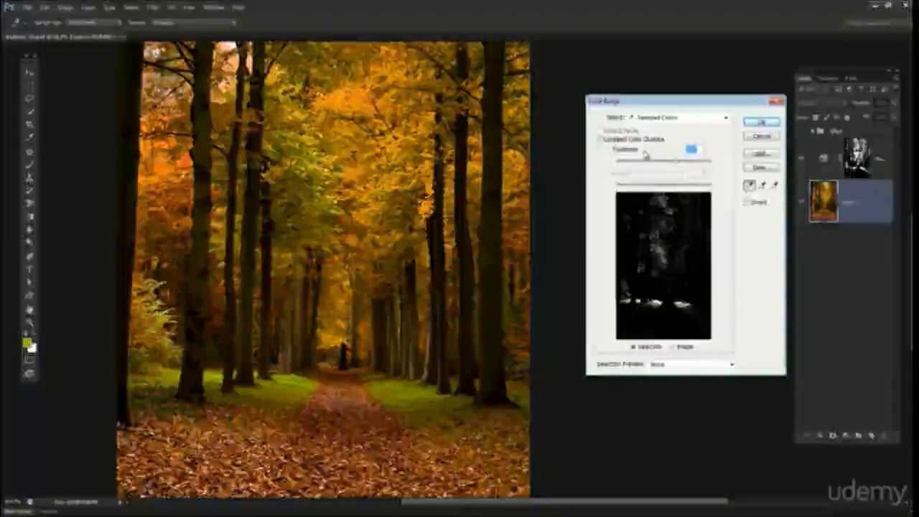
type("50")
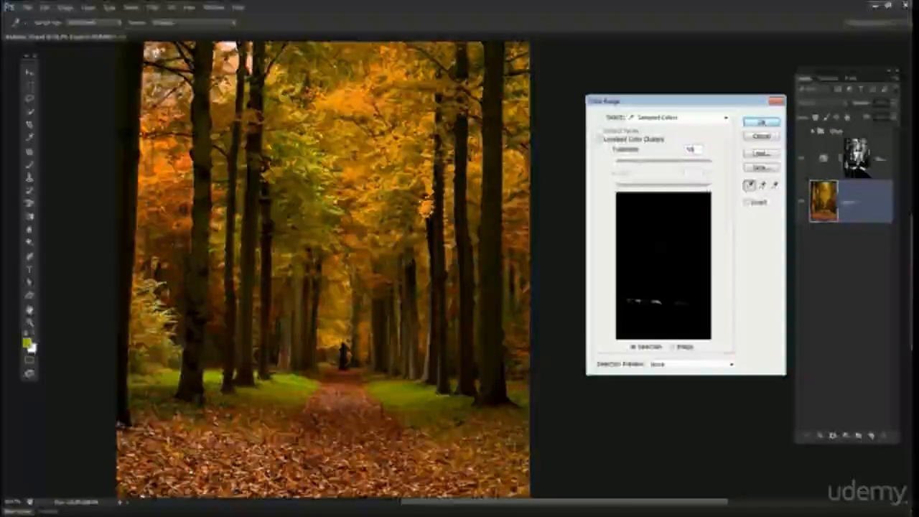
Step: Resample the dark bark from the tree trunks until they stand out in the preview, and accept the selection
left_click(200, 244)
left_click(493, 247)
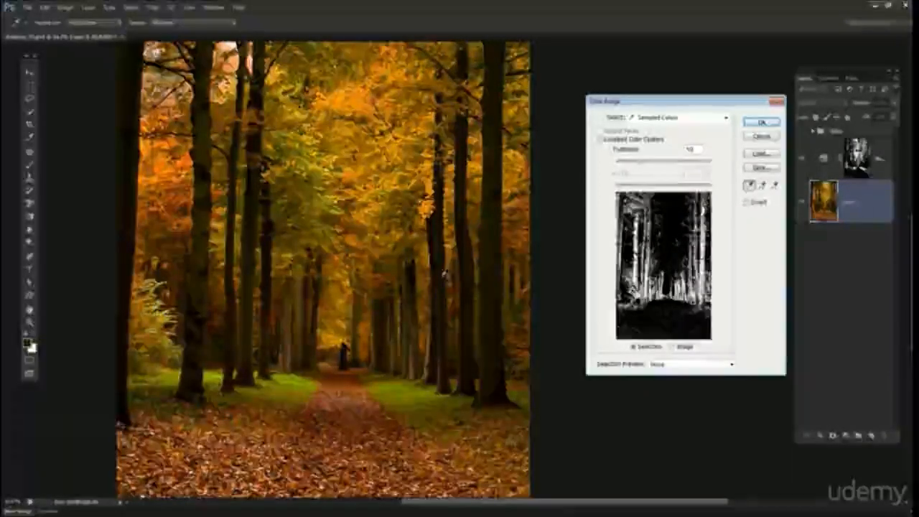
left_click(443, 272)
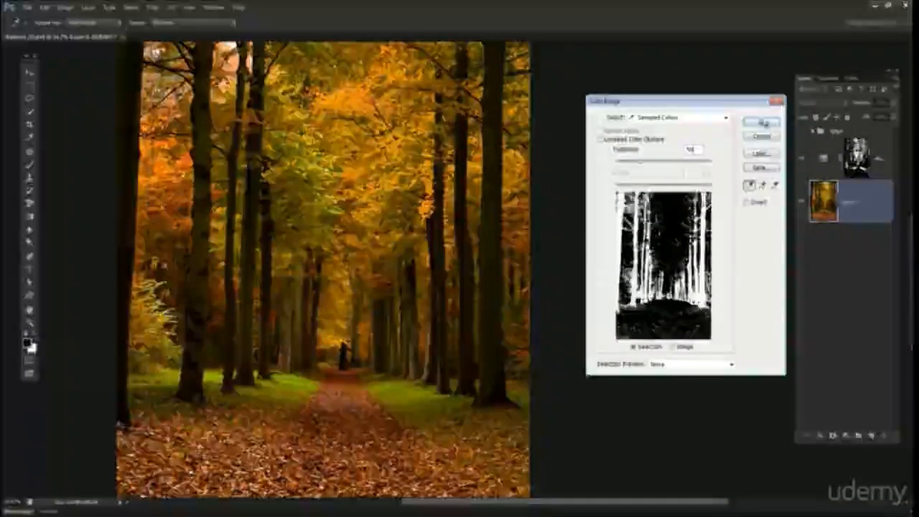
left_click(763, 124)
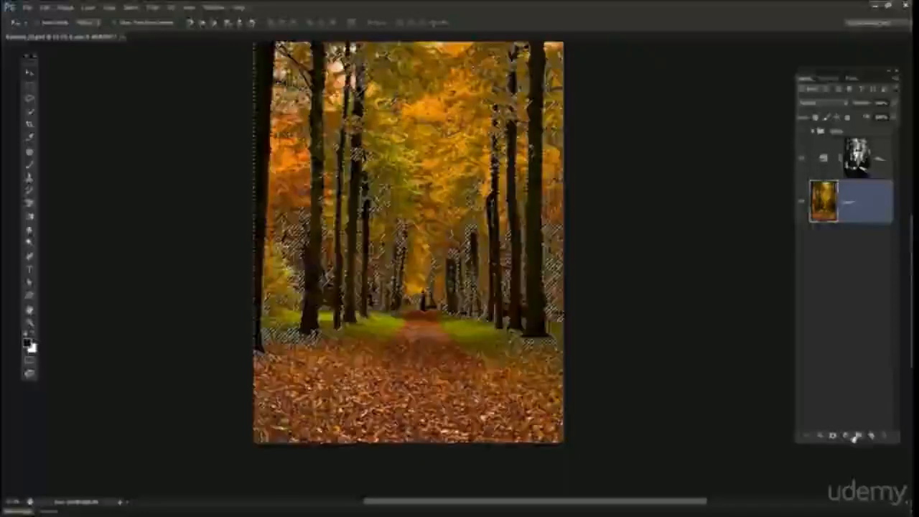
Step: Add a Hue/Saturation layer masked to the trunks, shift the hue, raise the saturation slightly and lower the lightness a little
left_click(846, 436)
left_click(857, 314)
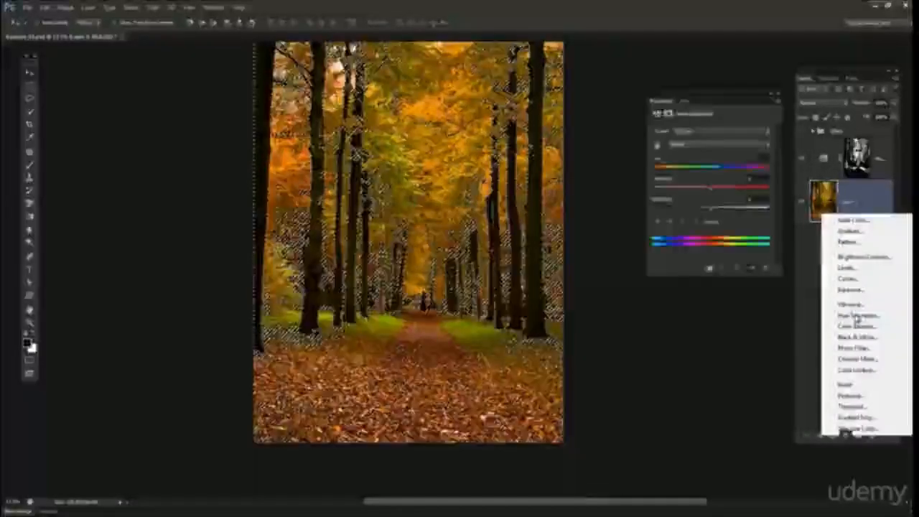
left_click_drag(711, 168, 713, 189)
key("Tab")
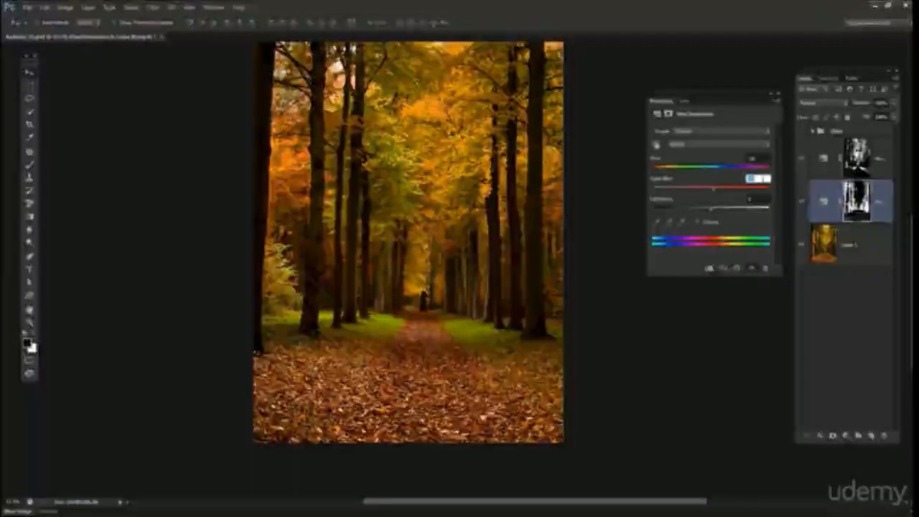
key("Tab")
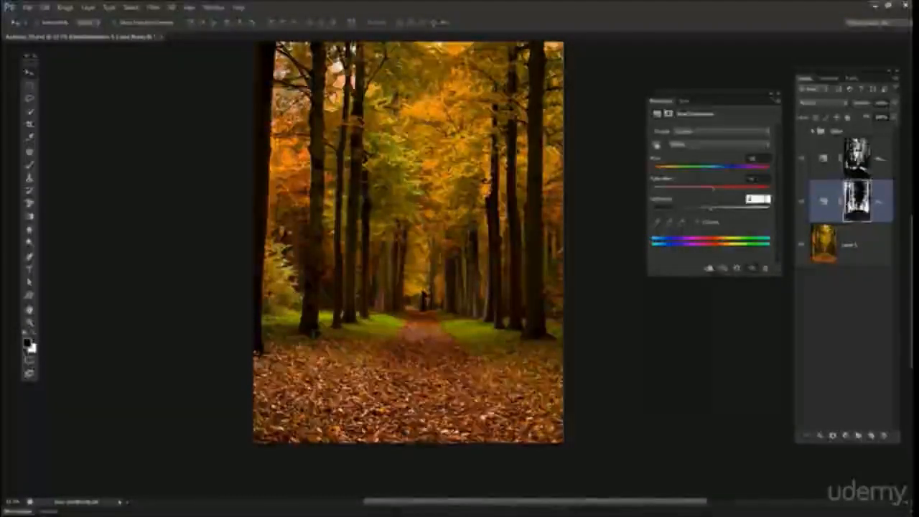
left_click_drag(712, 208, 708, 209)
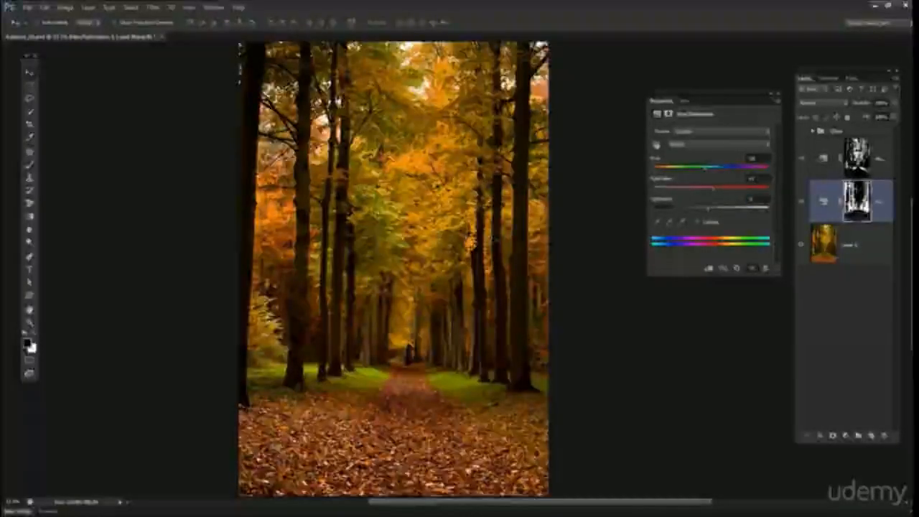
left_click(780, 94)
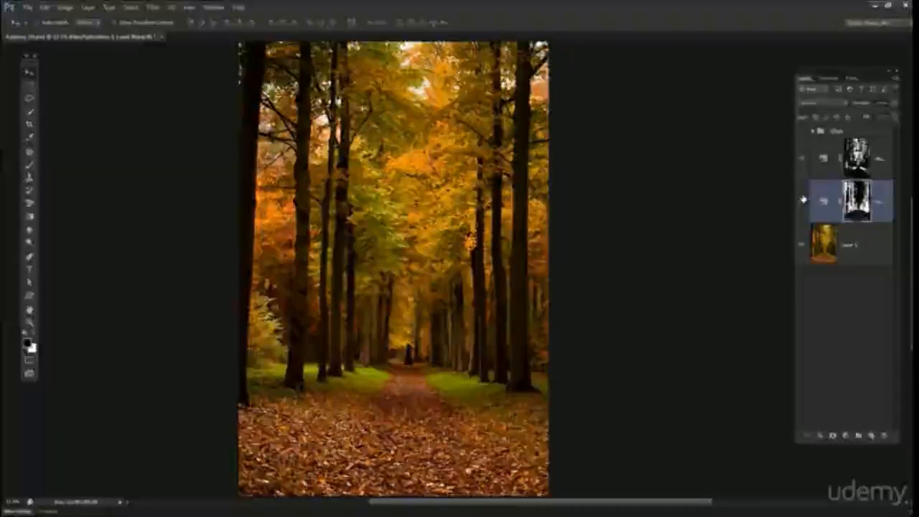
Step: Toggle the trunk adjustment's visibility to compare its effect, and widen the layer list to show the layer names
left_click(802, 200)
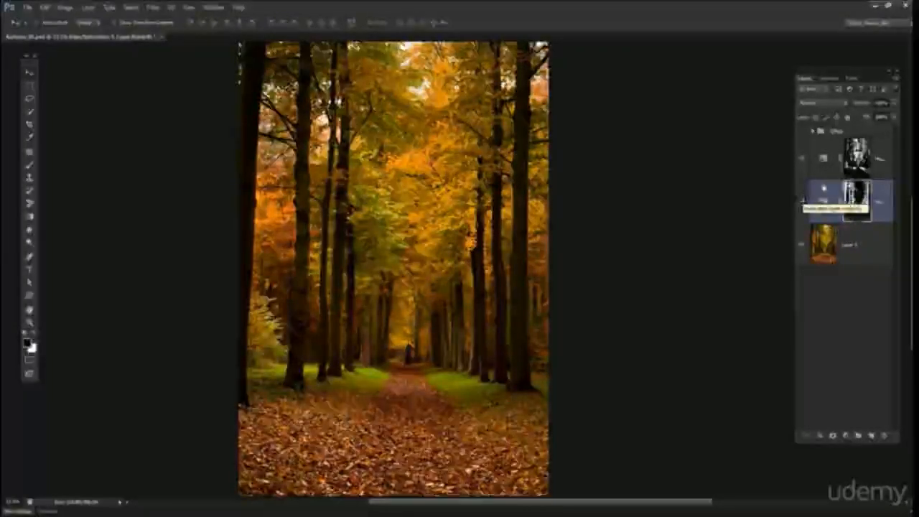
left_click_drag(795, 205, 760, 203)
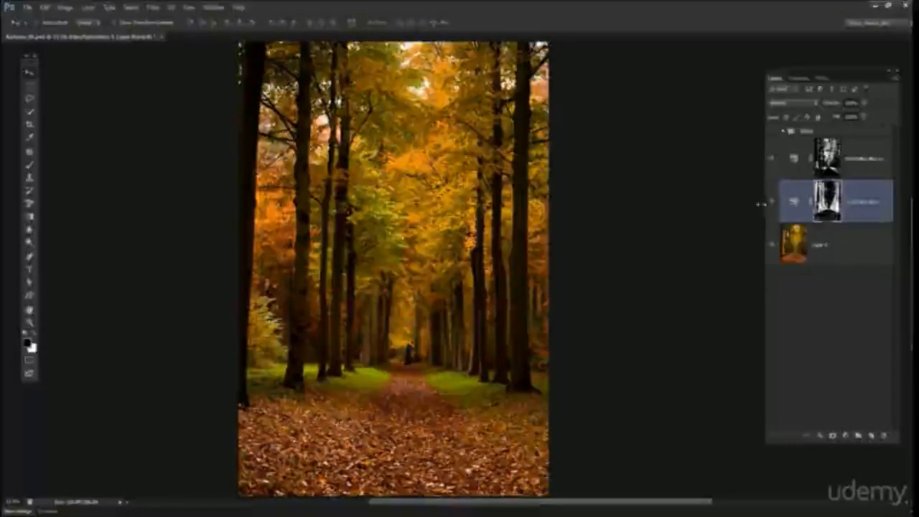
Step: Select the forest photo layer and start a Color Range selection on it
left_click(847, 245)
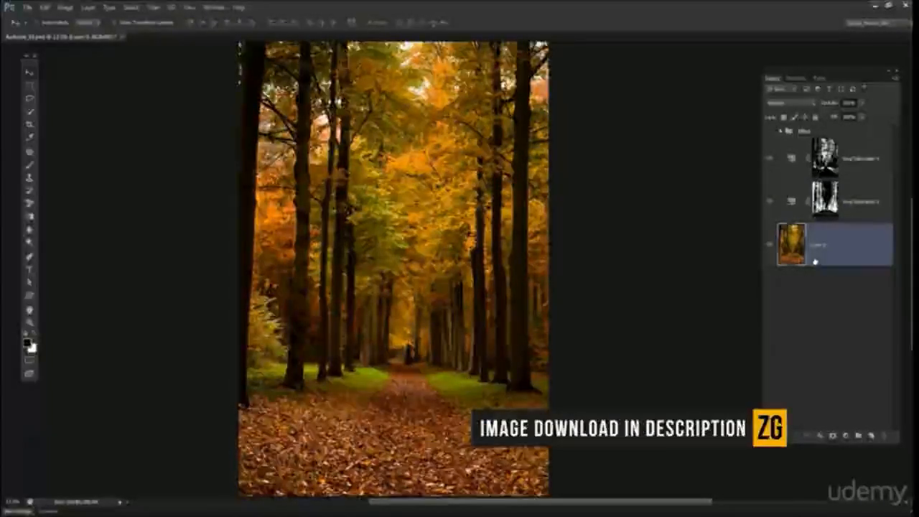
left_click(129, 7)
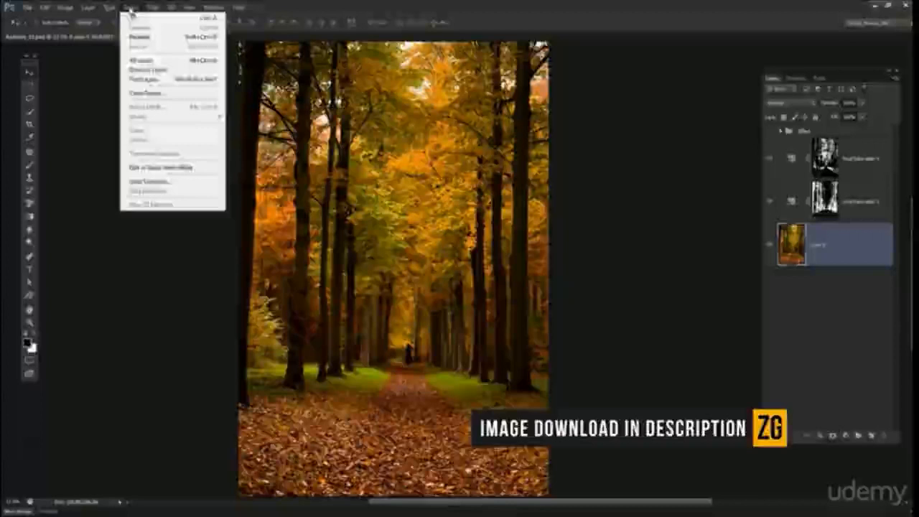
left_click(152, 88)
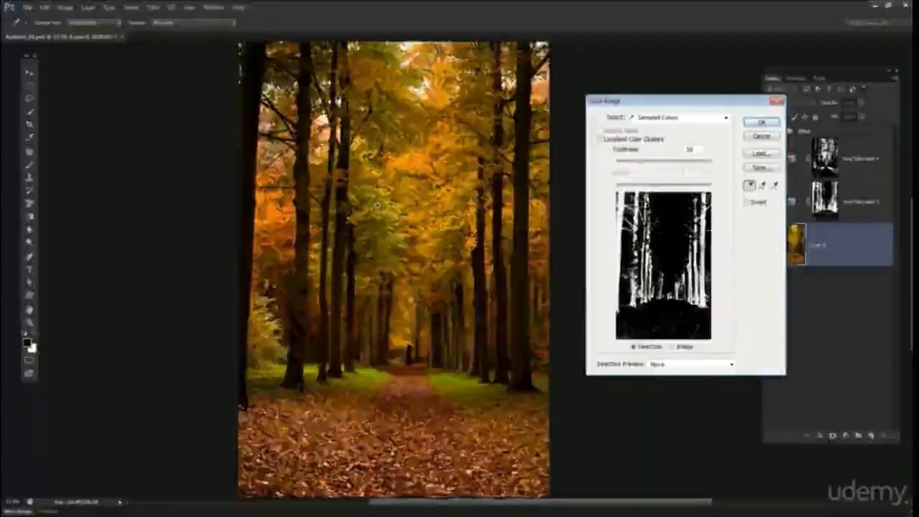
Step: Sample the foliage between the left trunks and the middle of the path, and lower the fuzziness
scroll(388, 198, "up", 3)
left_click_drag(372, 182, 360, 183)
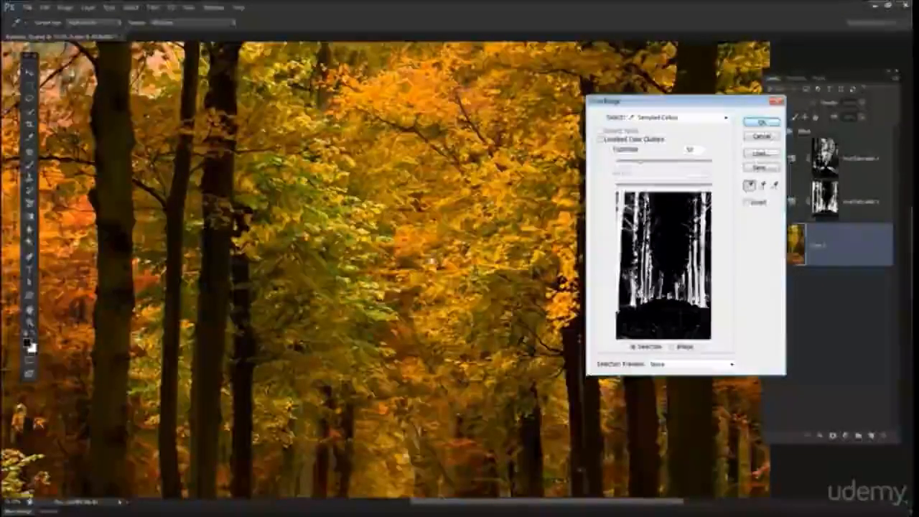
scroll(383, 218, "down", 3)
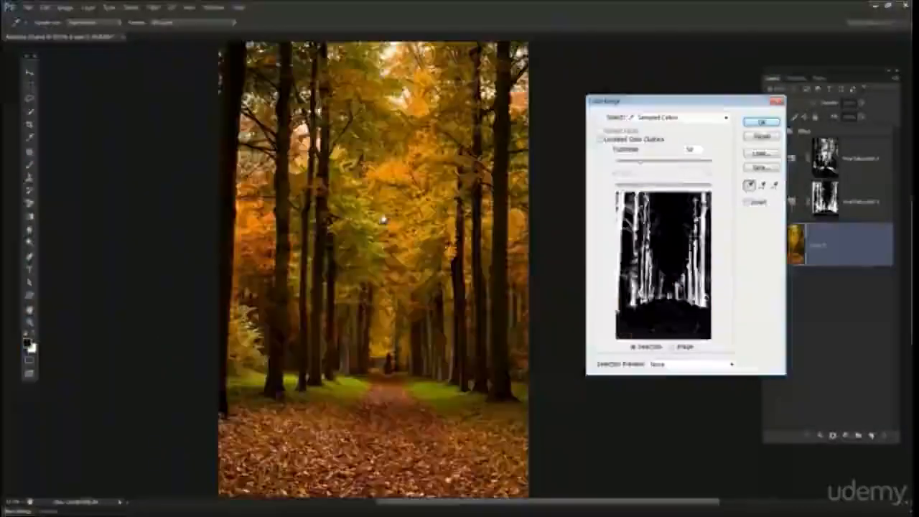
left_click_drag(396, 147, 392, 155)
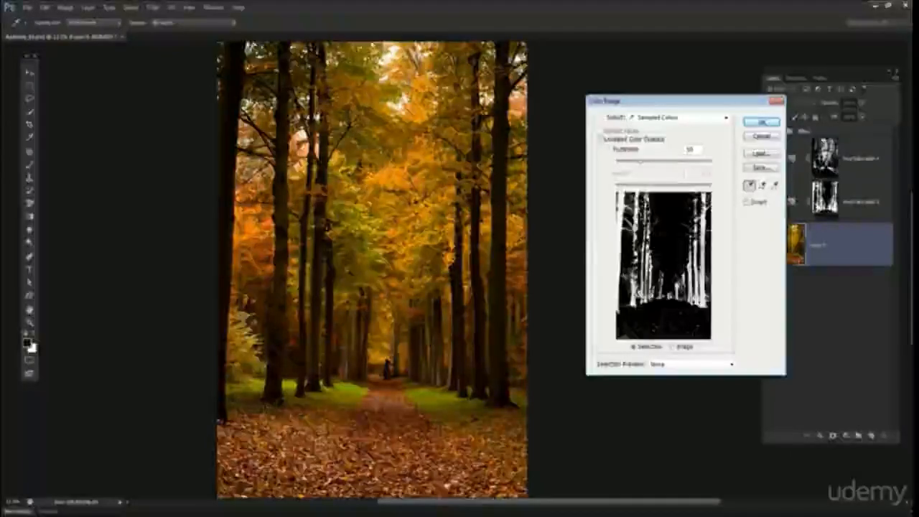
left_click(408, 284, "ctrl")
left_click(407, 284, "ctrl")
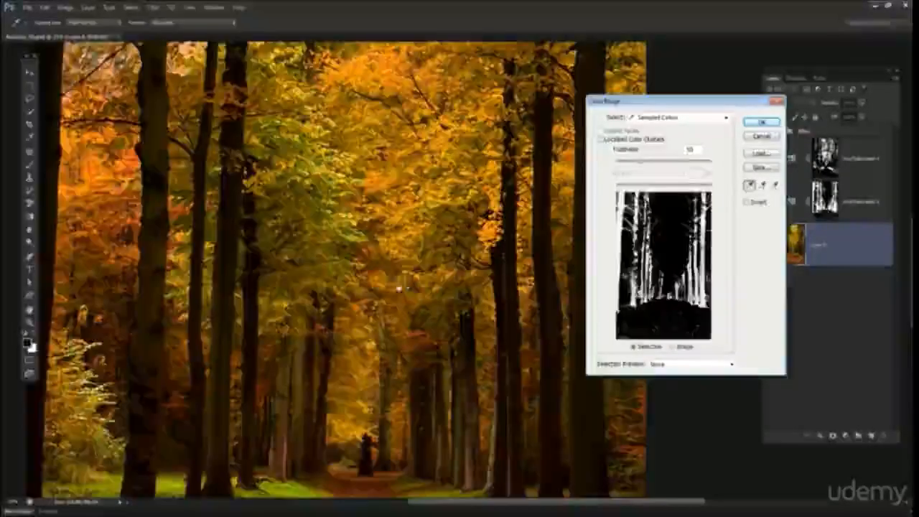
left_click_drag(407, 284, 394, 261)
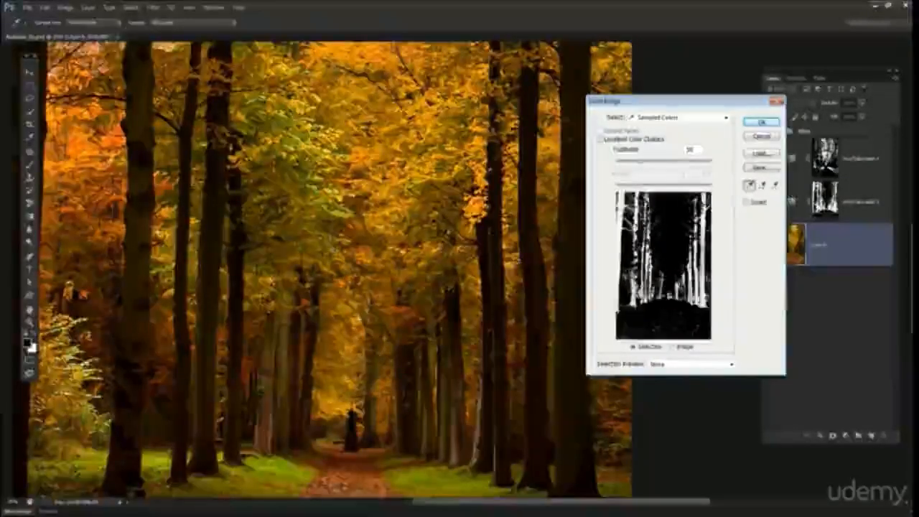
left_click(301, 244)
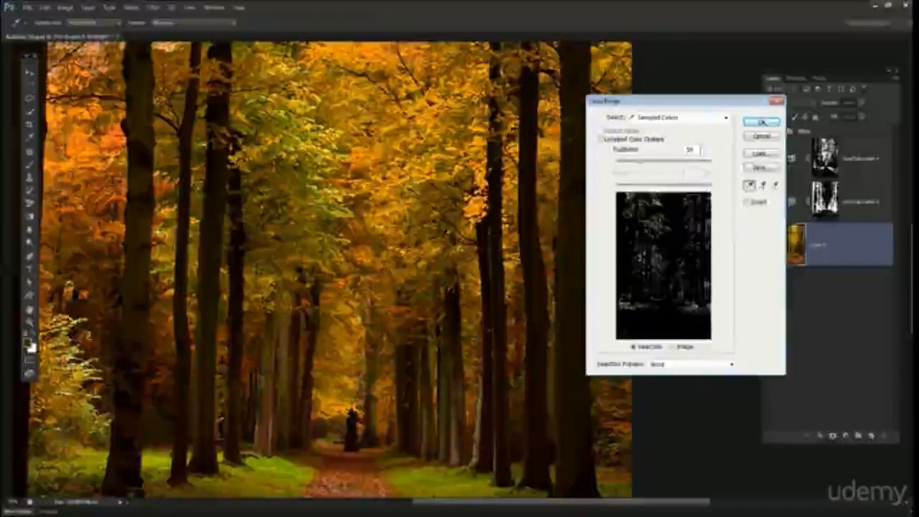
double_click(693, 150)
scroll(697, 150, "down", 10)
scroll(697, 150, "down", 10)
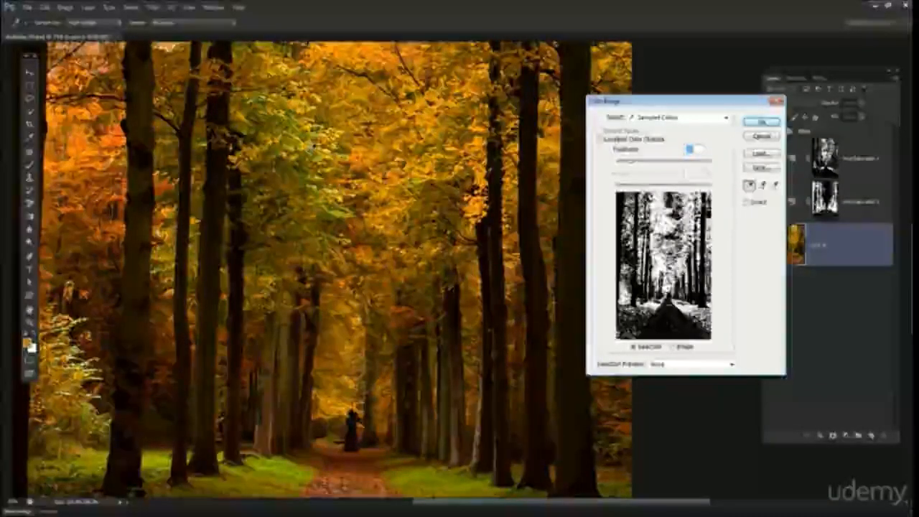
Step: Resample the yellow-green leaves in the canopy several times until the preview covers the bright foliage, and accept the selection
left_click(299, 146)
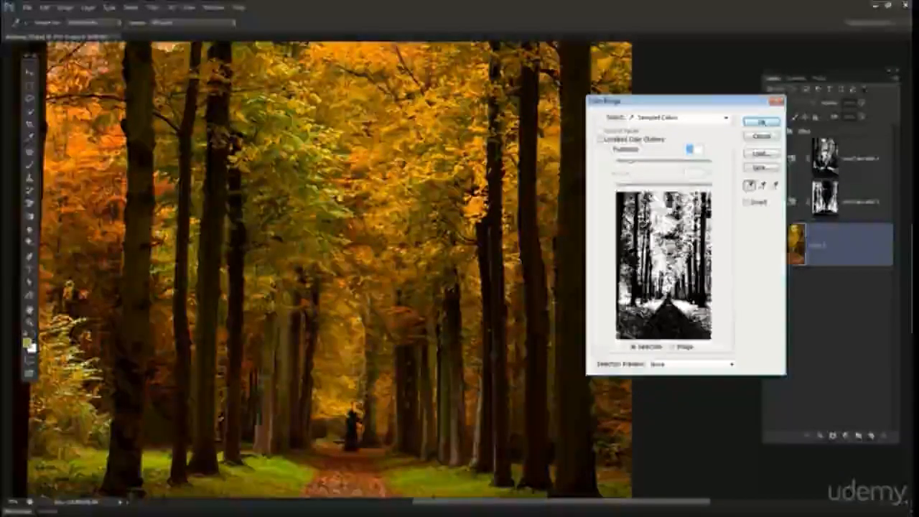
left_click(304, 147)
left_click(305, 151)
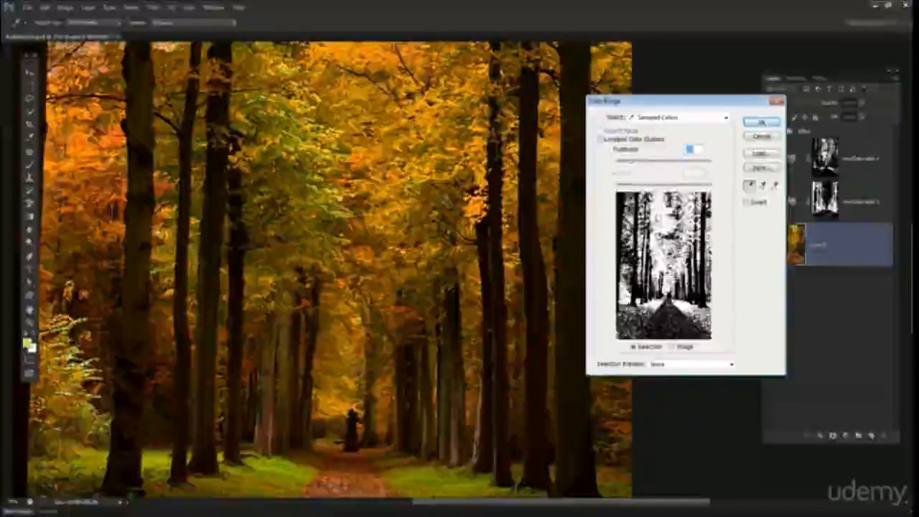
left_click(304, 150)
left_click(304, 151)
left_click(315, 151)
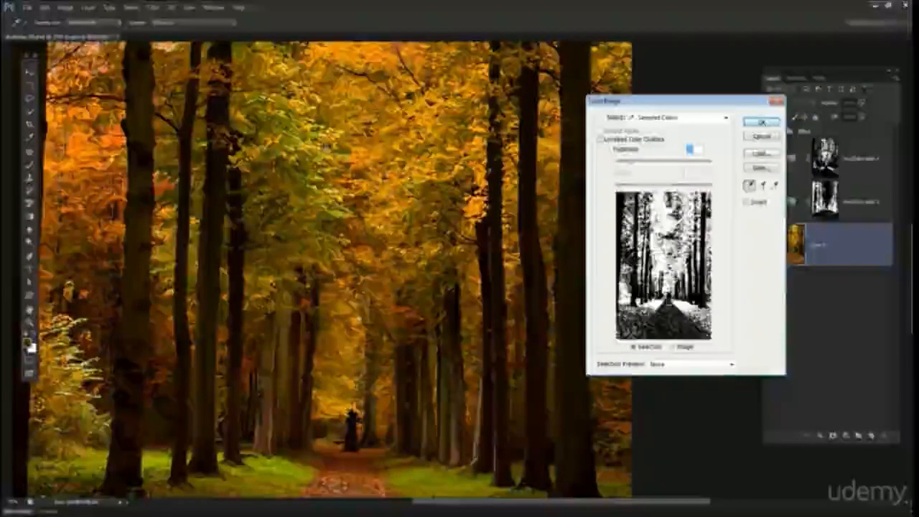
left_click(330, 151)
left_click(345, 152)
left_click(350, 153)
left_click(349, 153)
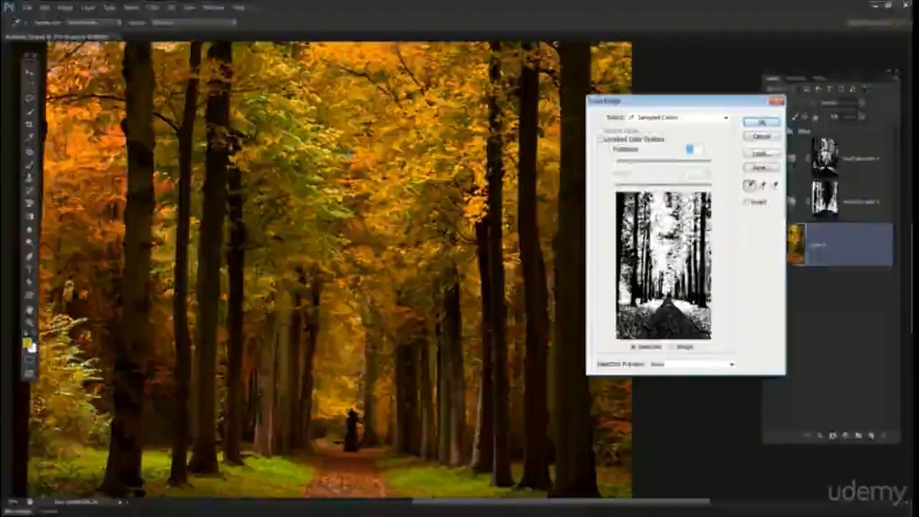
left_click(350, 152)
left_click(350, 153)
left_click(350, 154)
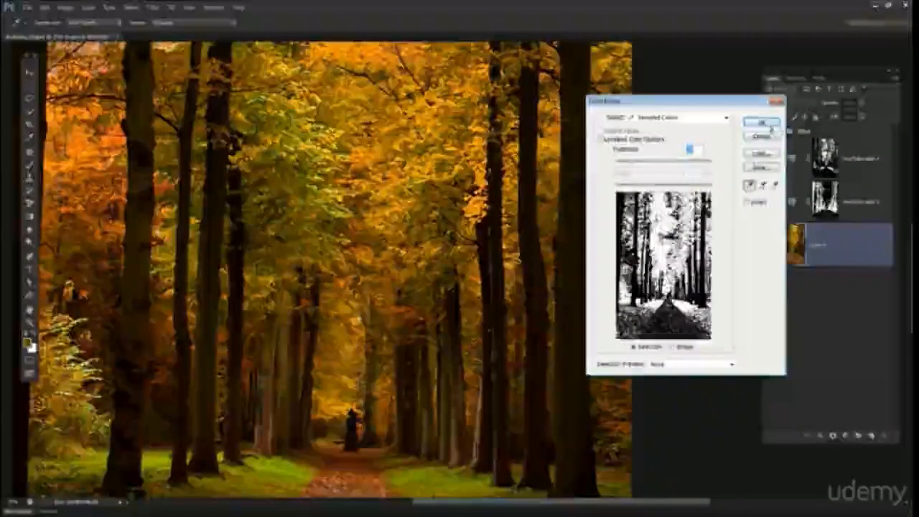
key("Return")
Step: Add a Hue/Saturation layer masked to the bright foliage and shift its hue slightly towards orange
scroll(483, 232, "down", 4)
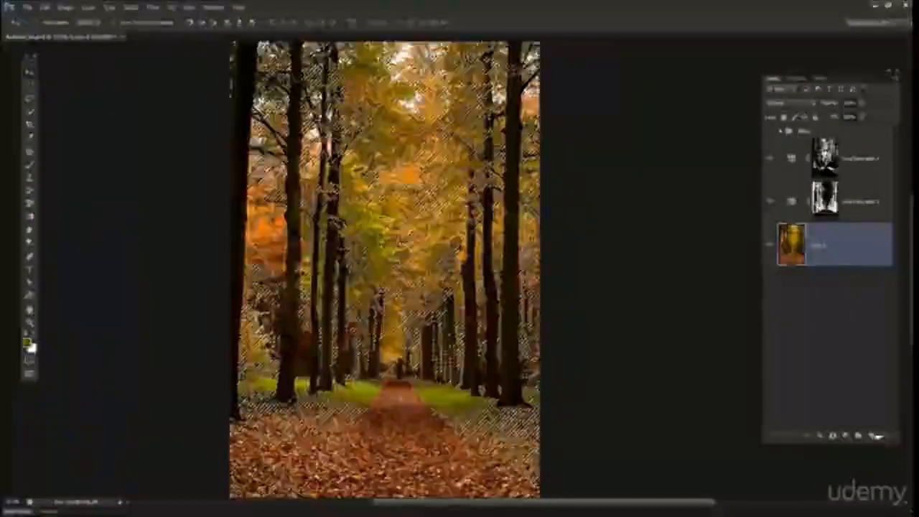
left_click(857, 436)
left_click(858, 315)
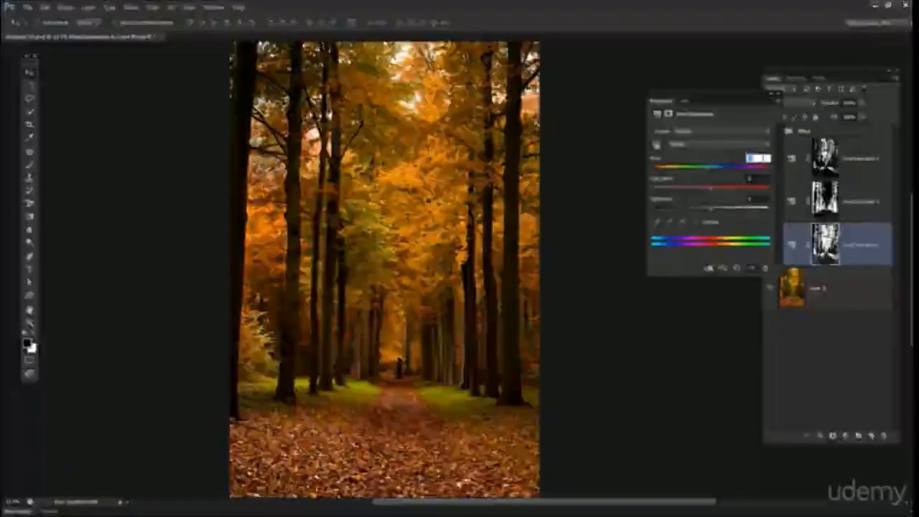
key("Tab")
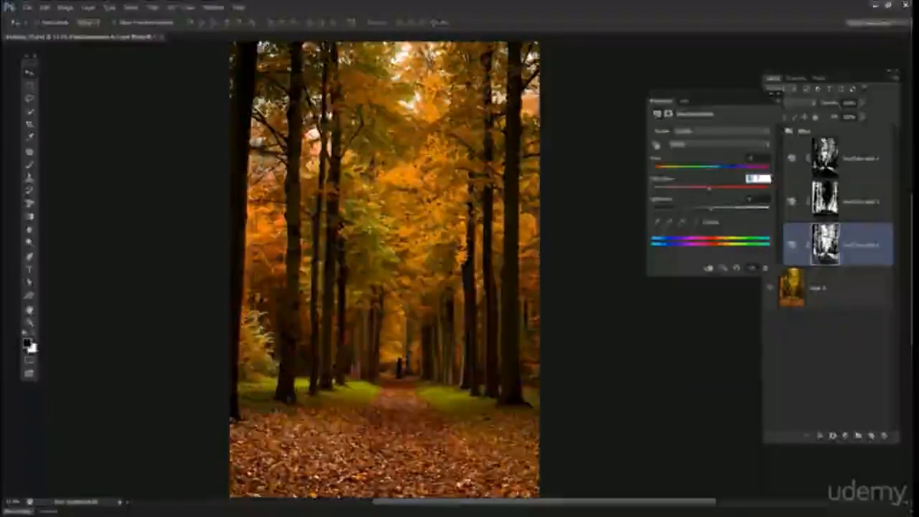
Step: Raise the saturation of the bright foliage's Hue/Saturation layer moderately and lower its lightness slightly
key("Up")
key("Up")
key("Up")
key("Up")
key("Up")
key("Up")
key("Up")
key("Up")
key("Up")
key("Up")
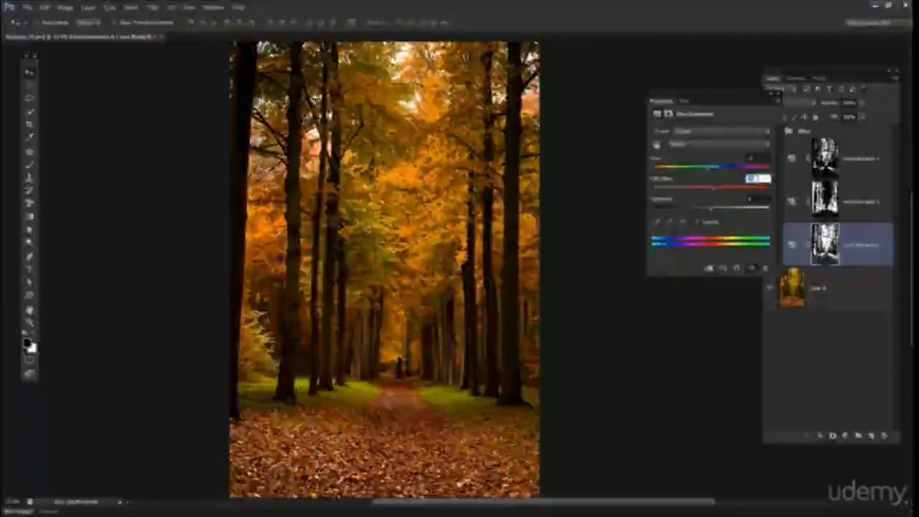
key("Tab")
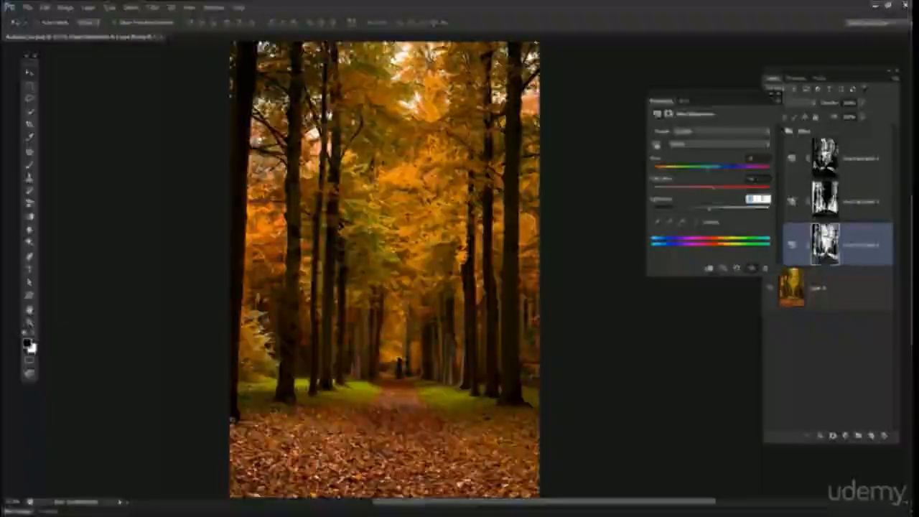
key("Down")
key("Down")
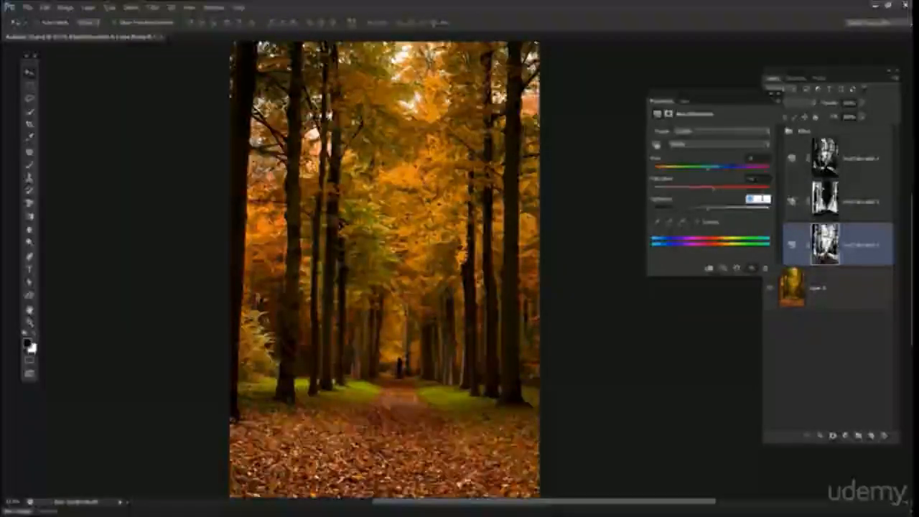
left_click(780, 97)
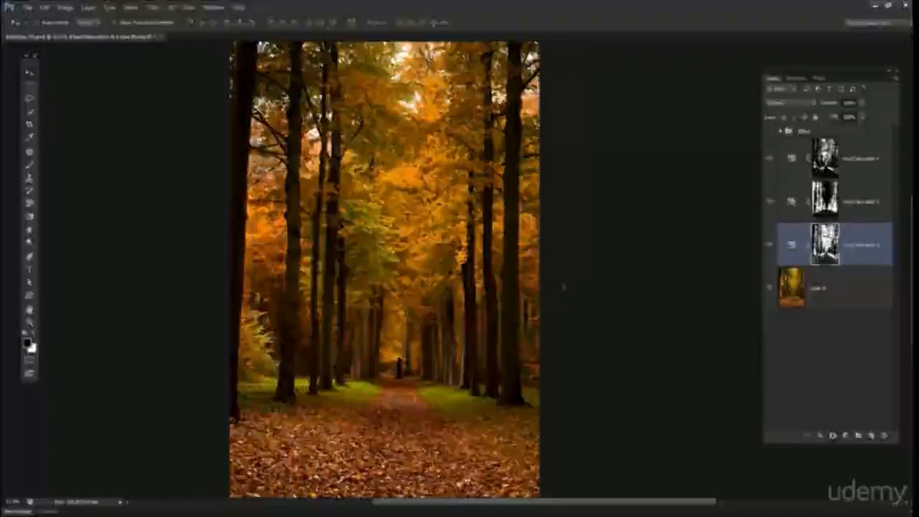
Step: Start a Color Range selection on the forest photo layer, sample the green grass beside the path and raise the fuzziness
scroll(404, 381, "up", 3)
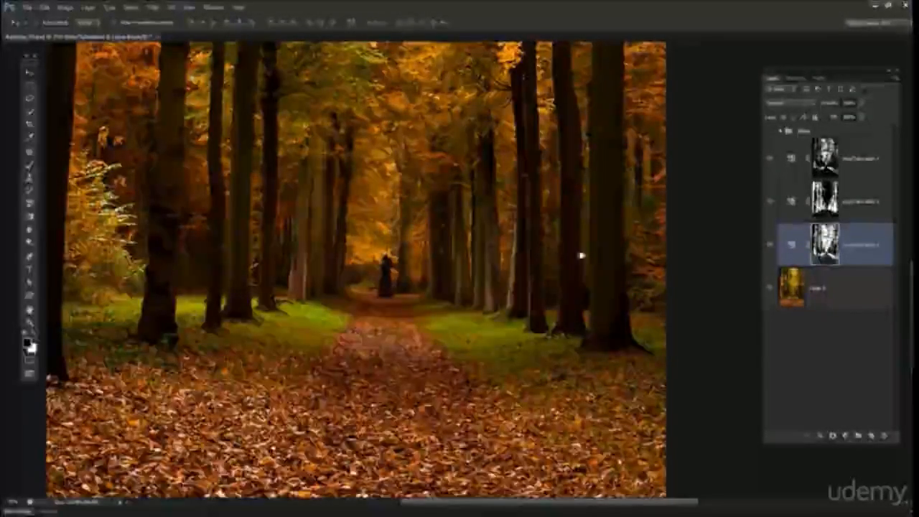
left_click(833, 302)
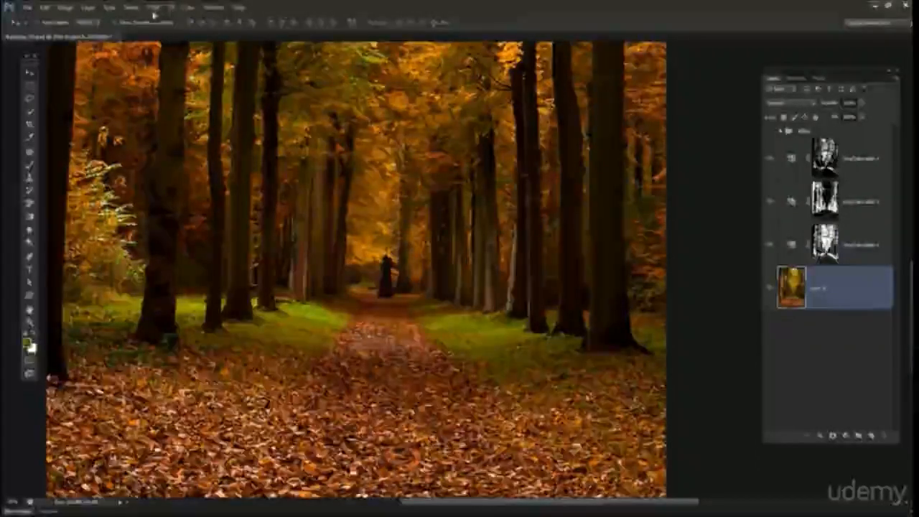
left_click(130, 7)
left_click(146, 93)
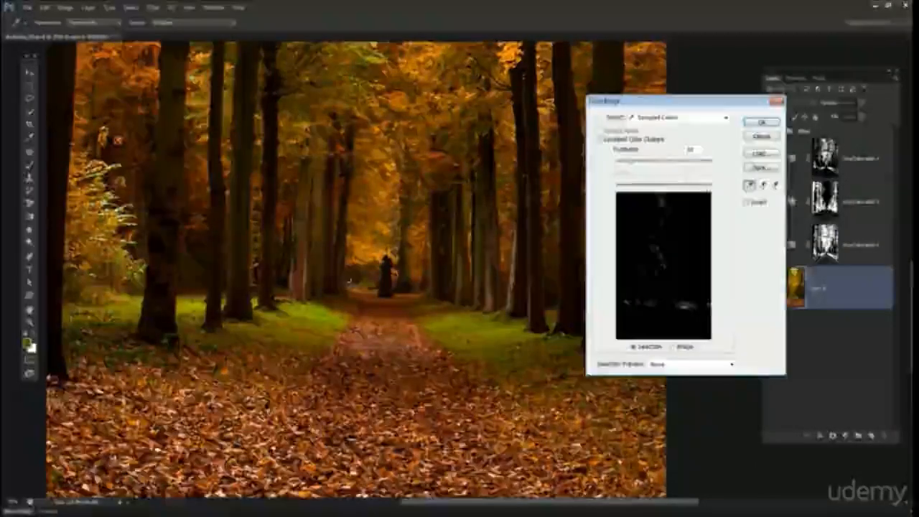
left_click(320, 311)
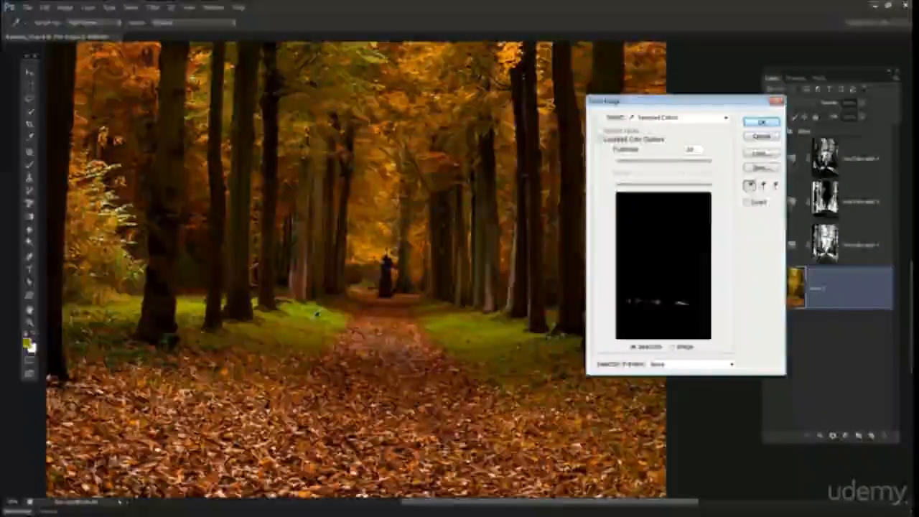
left_click_drag(636, 165, 641, 165)
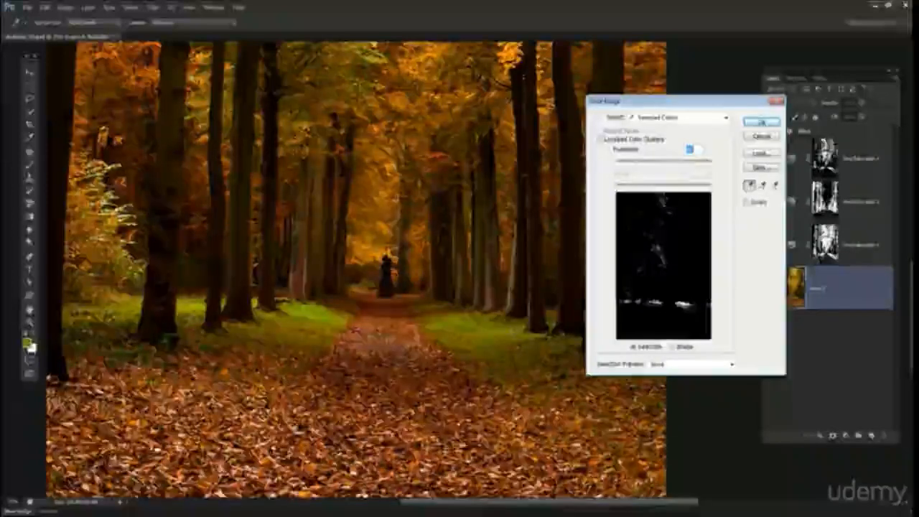
Step: Resample the darker grass and the golden foliage above the path, and accept the Color Range selection
left_click(266, 328)
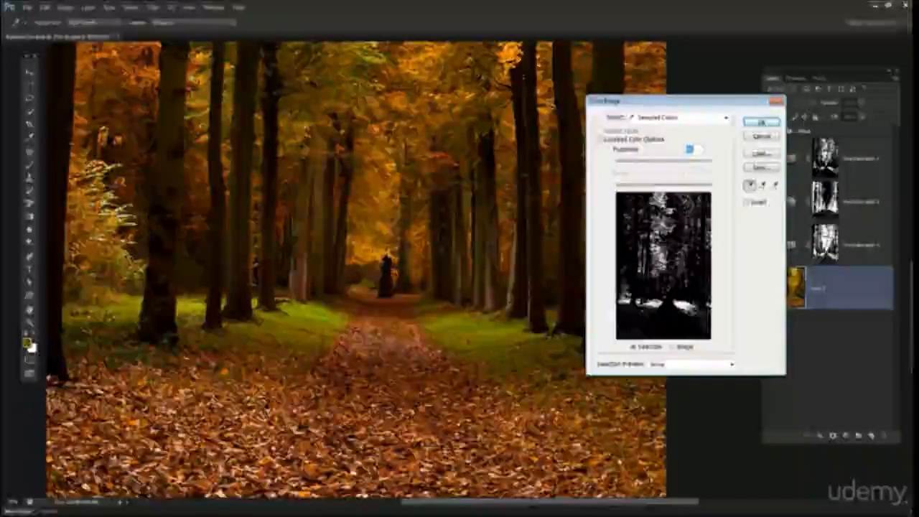
left_click(375, 233)
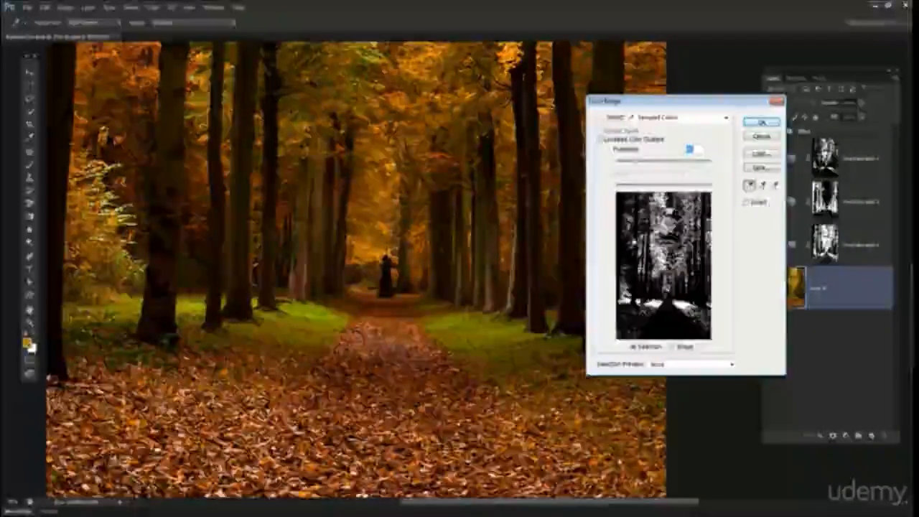
left_click(761, 123)
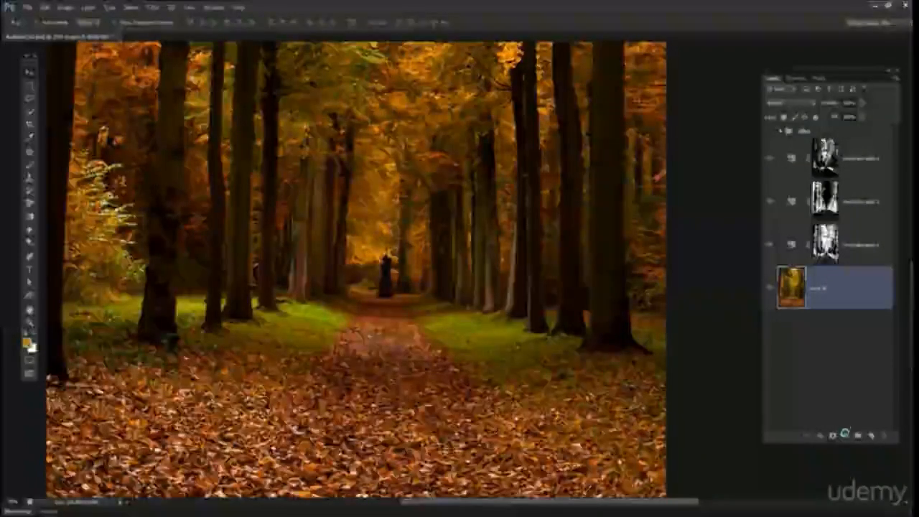
Step: Add a Color Balance layer masked to the sampled grass and foliage, shifting its colours towards red and slightly towards blue
left_click(844, 437)
left_click(856, 325)
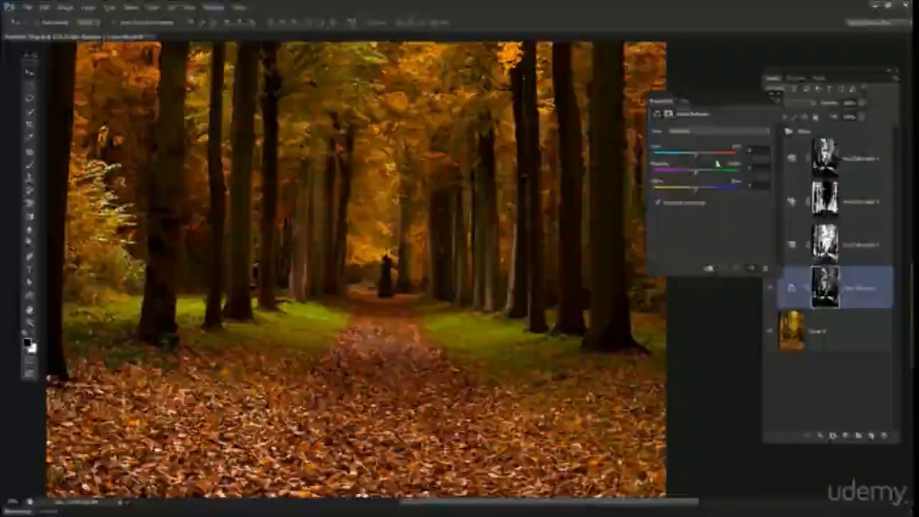
left_click_drag(700, 158, 732, 154)
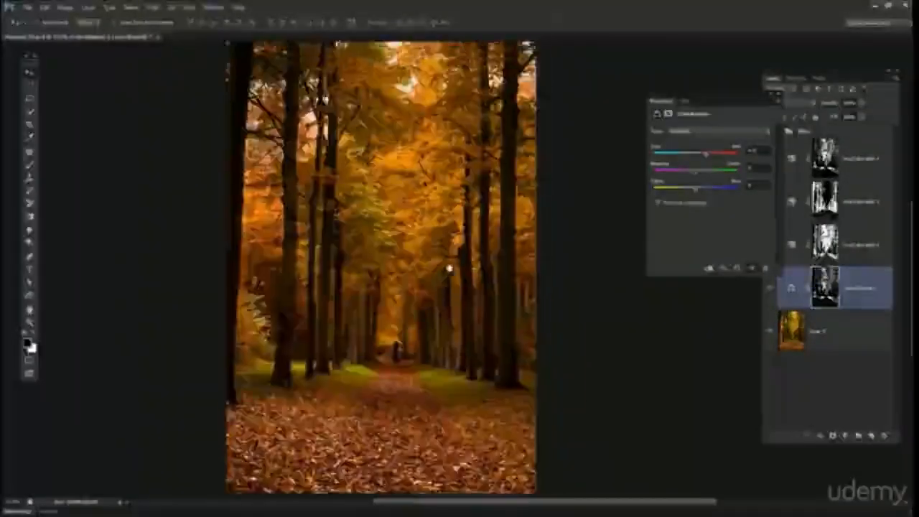
left_click_drag(707, 167, 698, 192)
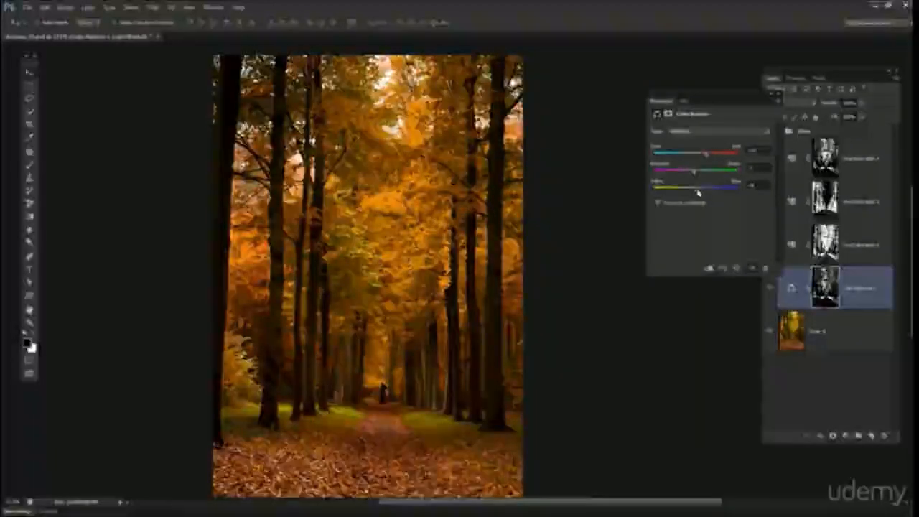
Step: Fine-tune the Cyan–Red balance of the masked Color Balance layer to slightly less red
left_click(752, 150)
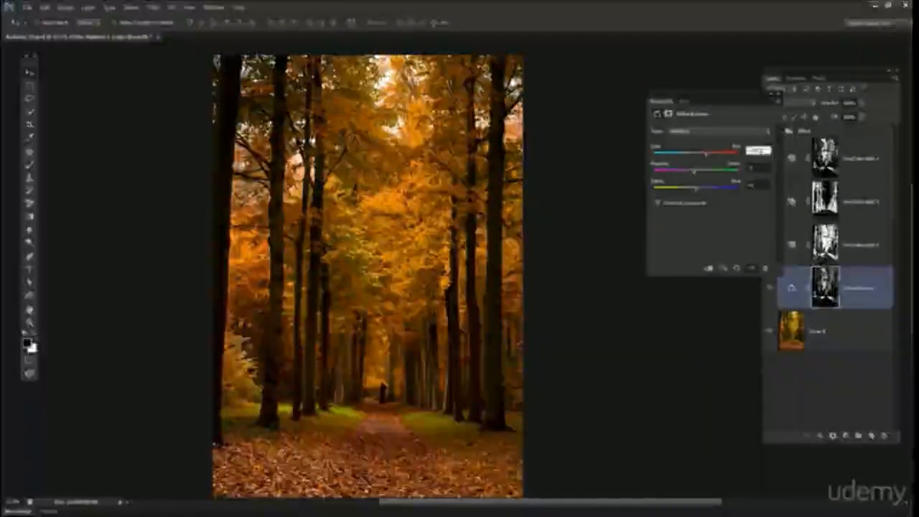
key("shift+Up")
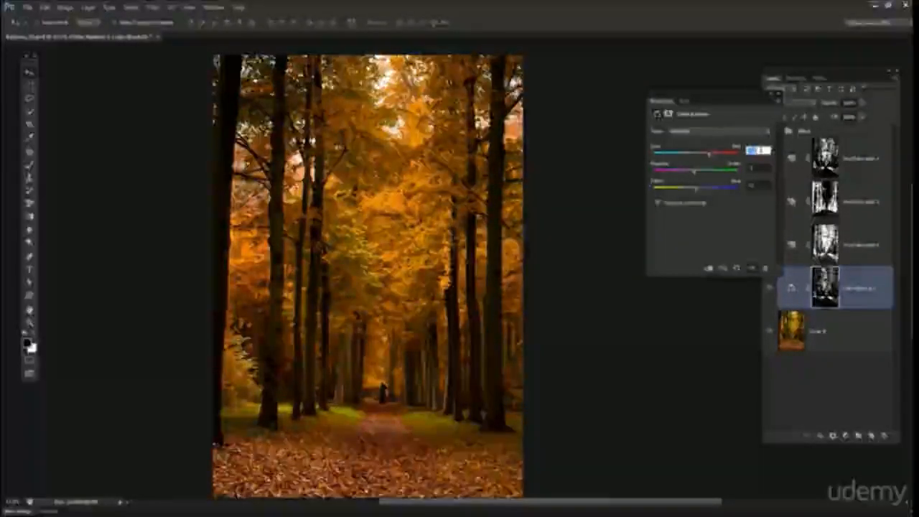
key("Down")
key("Down")
key("Down")
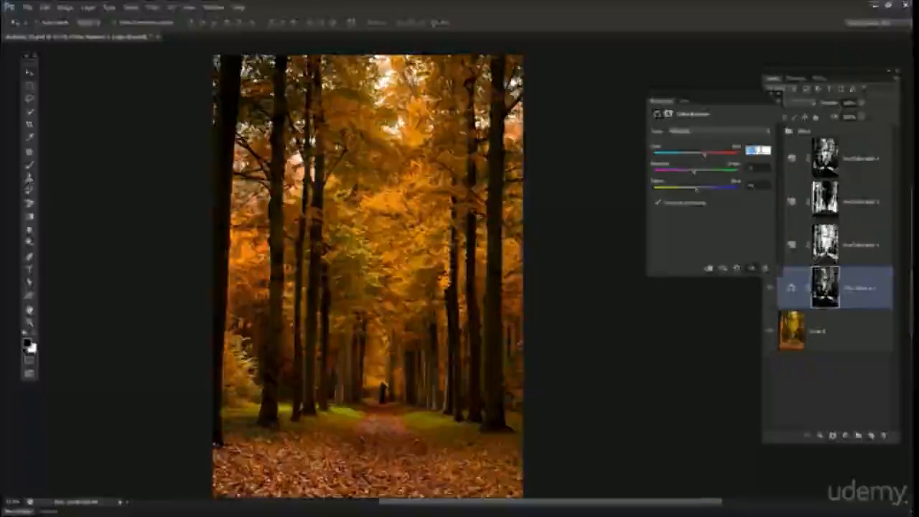
key("Down")
left_click_drag(419, 313, 418, 287)
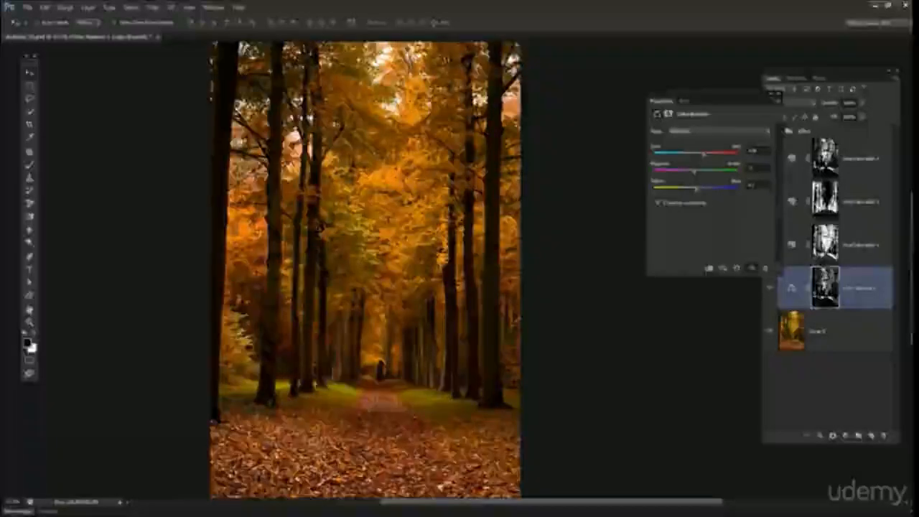
left_click(779, 96)
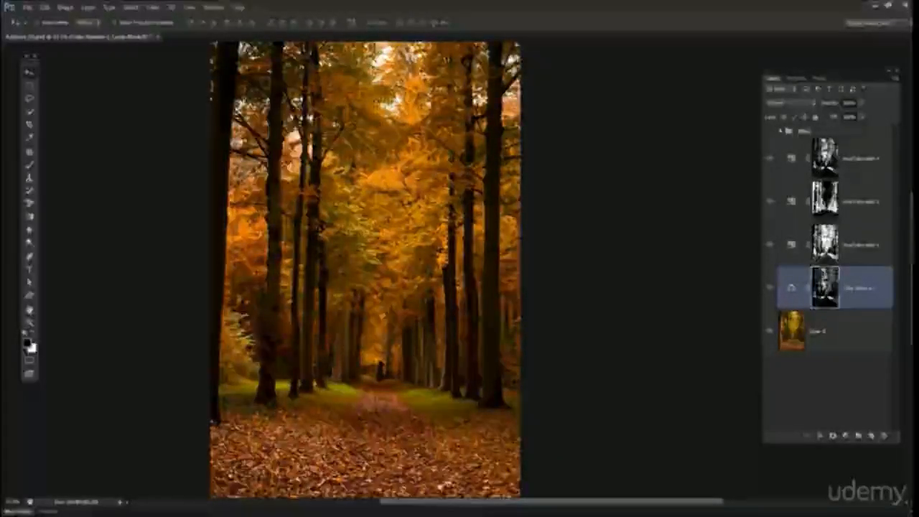
Step: Group the four masked adjustment layers and toggle the group's visibility to compare the photo before and after
left_click(872, 162, "shift")
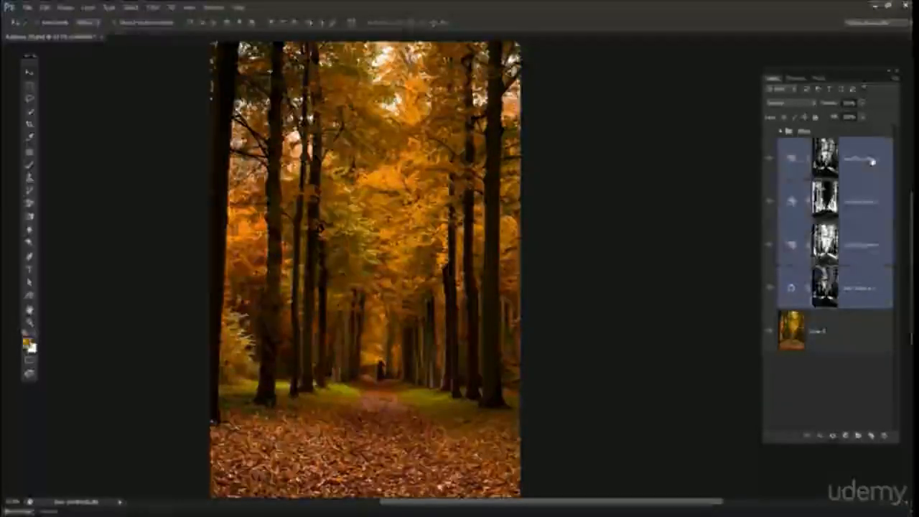
key("ctrl+g")
left_click(770, 133)
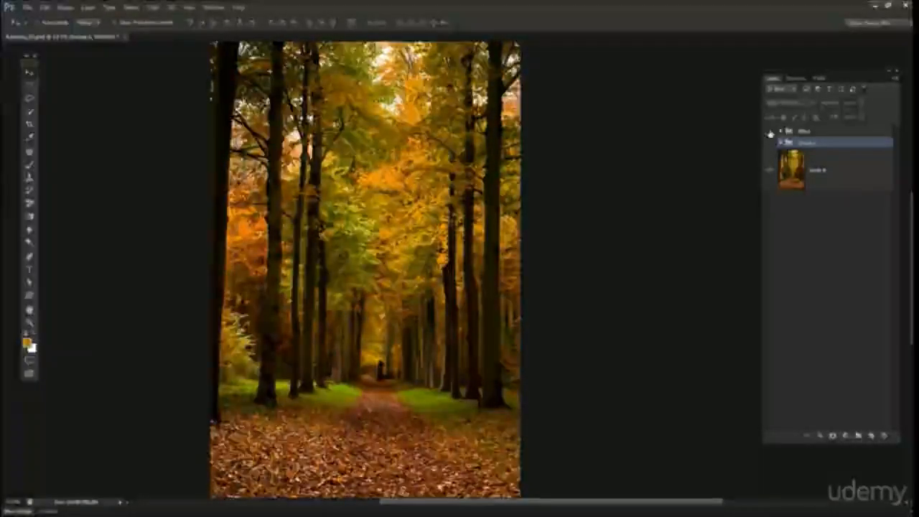
left_click(770, 134)
left_click(807, 284)
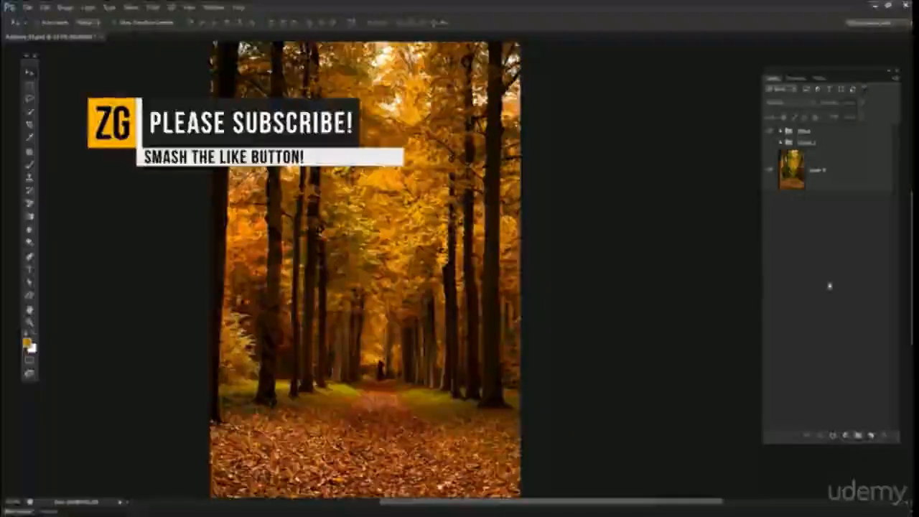
Step: Expand the group of adjustments and add an unmasked Color Balance layer above its topmost Hue/Saturation layer
left_click(780, 143)
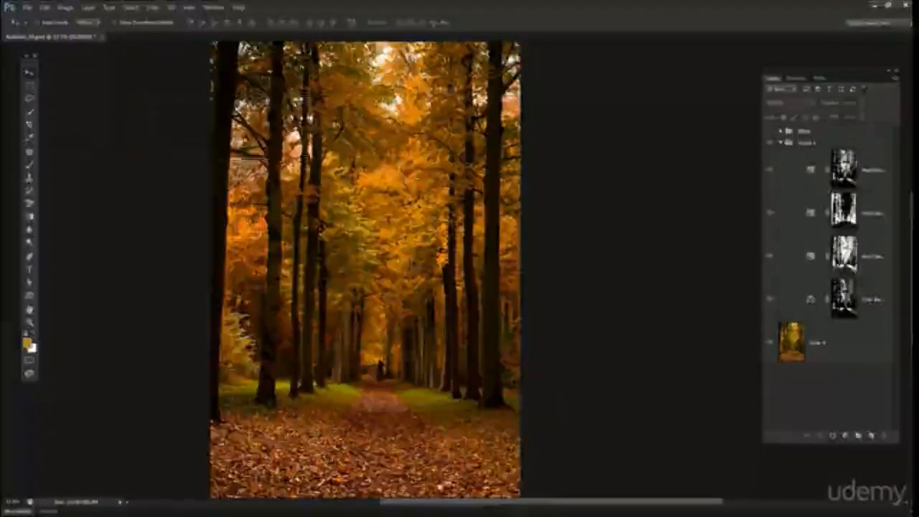
left_click(823, 171)
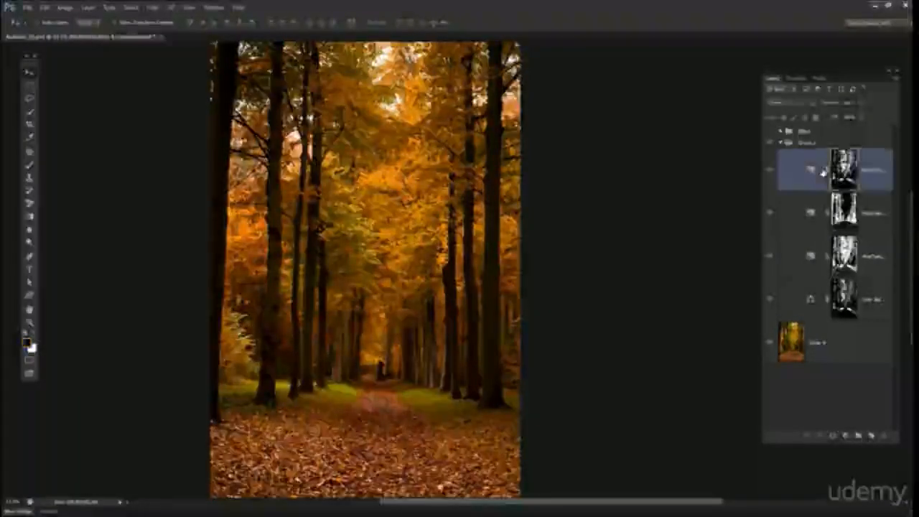
left_click(811, 171)
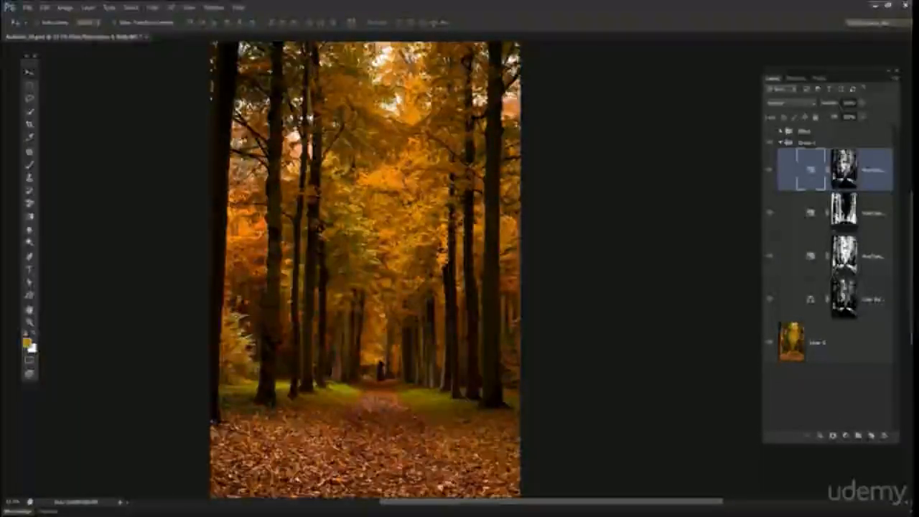
left_click(844, 437)
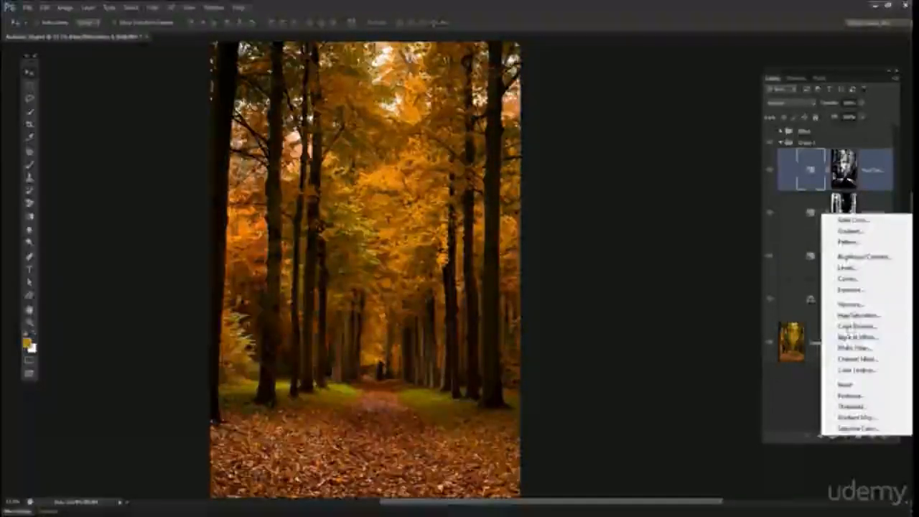
left_click(857, 325)
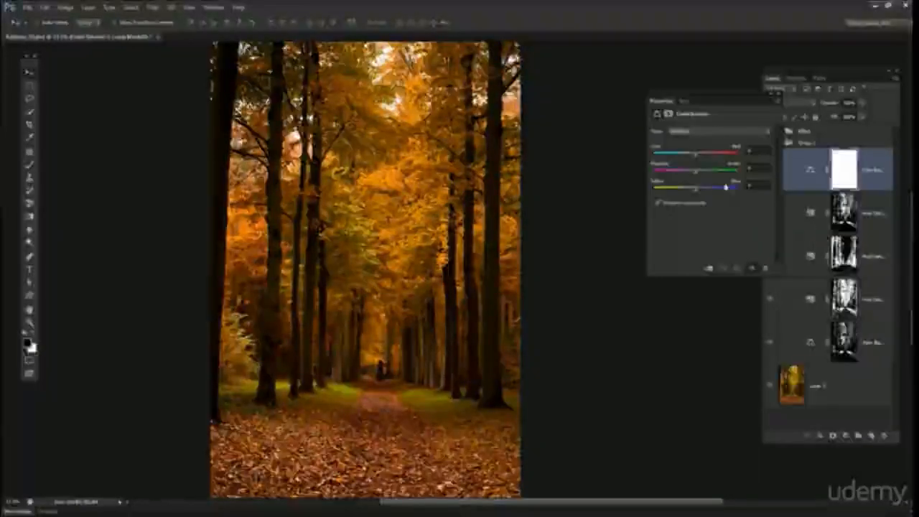
Step: Shift the new Color Balance layer slightly towards red, green and yellow
left_click_drag(697, 156, 700, 159)
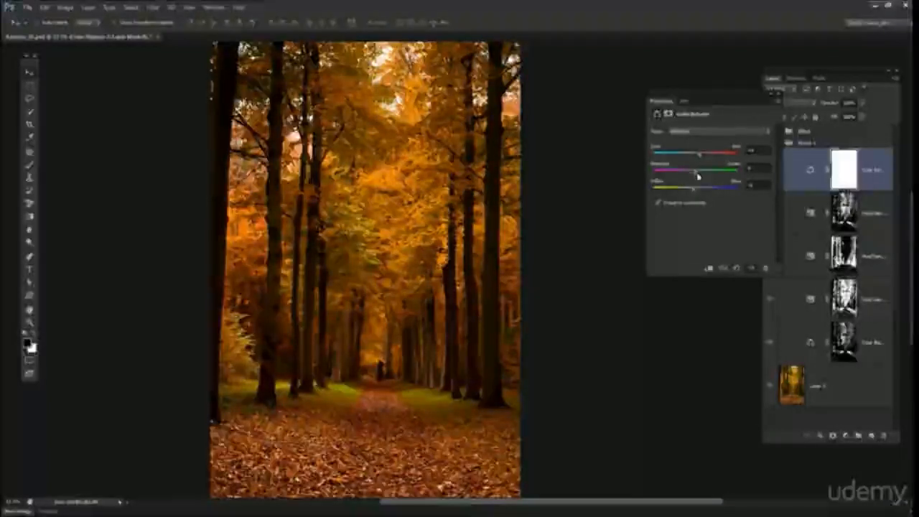
left_click_drag(697, 176, 700, 178)
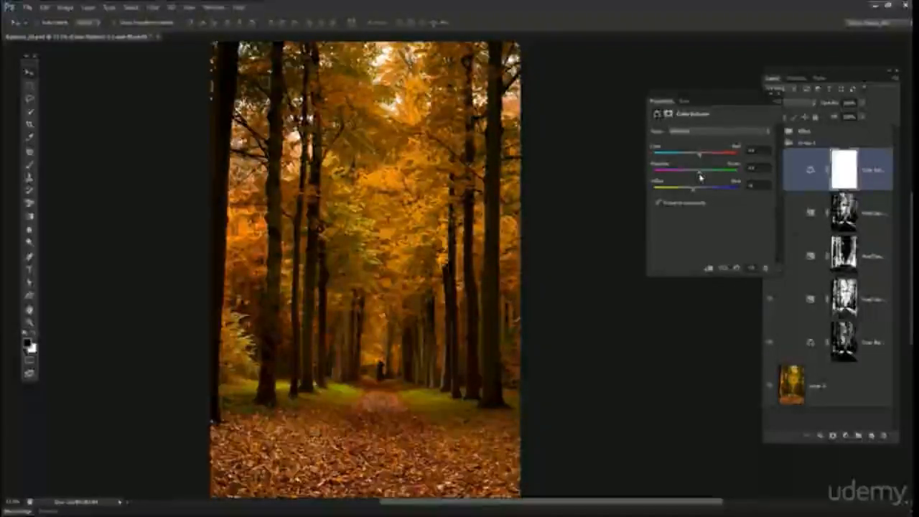
left_click(780, 97)
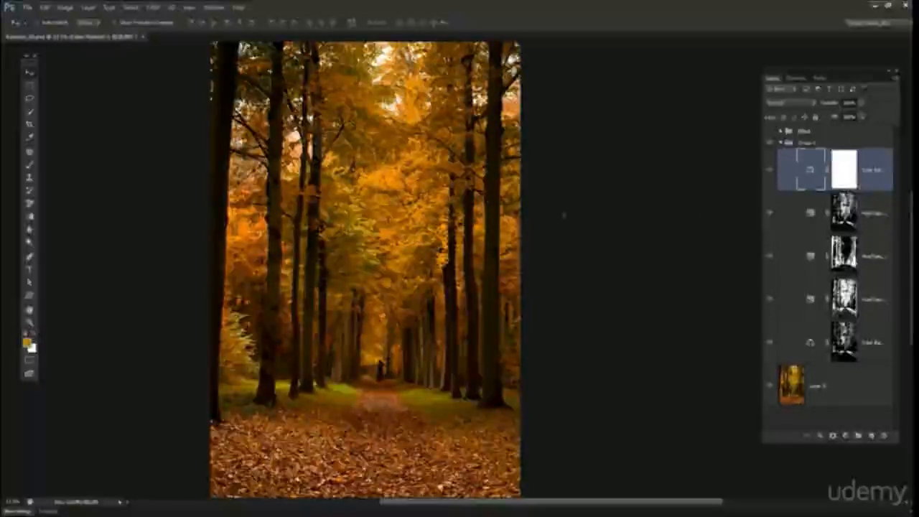
Step: Add a new empty layer above the topmost Color Balance layer in the adjustments group
scroll(451, 218, "up", 3)
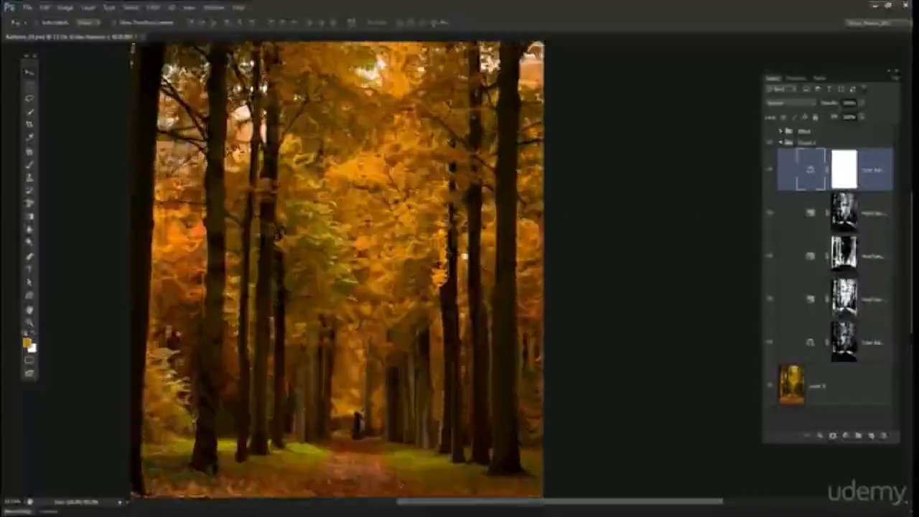
left_click_drag(451, 219, 486, 160)
scroll(486, 159, "down", 3)
scroll(486, 159, "down", 2)
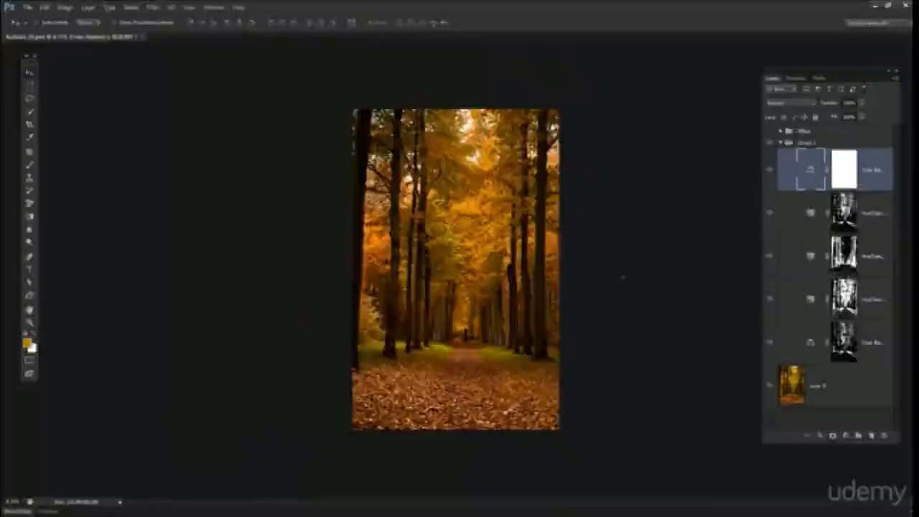
scroll(575, 256, "up", 1)
left_click_drag(574, 256, 520, 277)
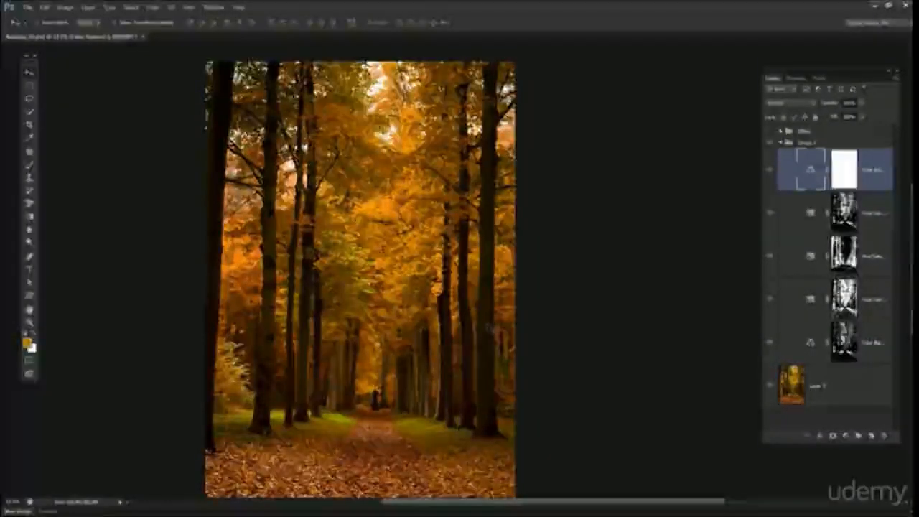
left_click(871, 436)
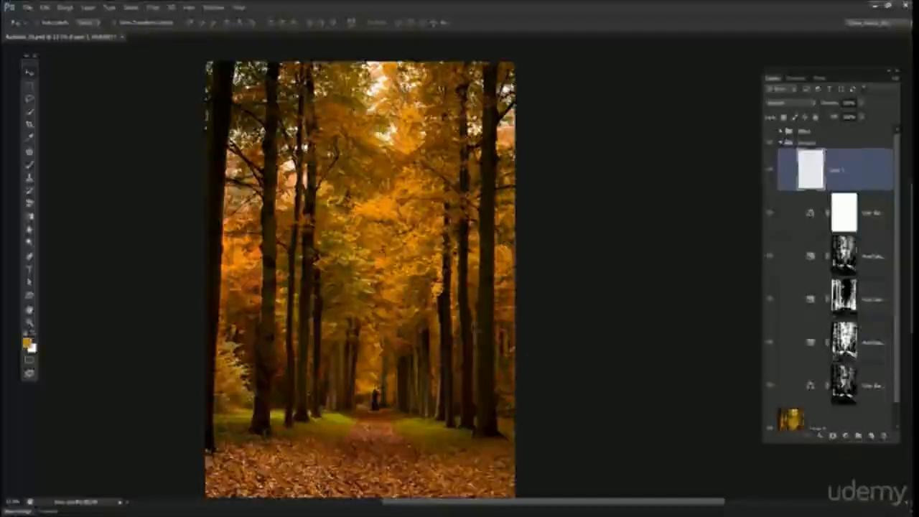
Step: Make a rectangular selection over most of the photo, starting at its left edge and leaving strips along its top, right and bottom edges
key("m")
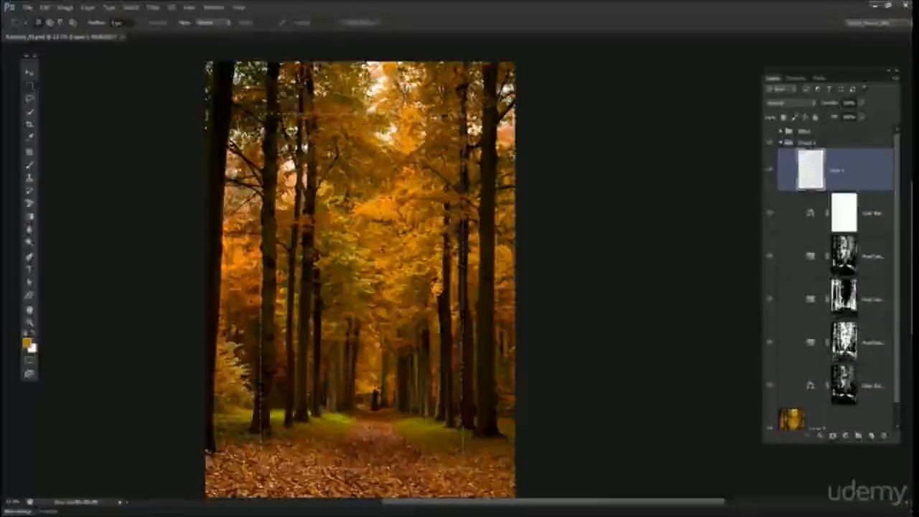
left_click_drag(473, 414, 467, 326)
key("ctrl+minus")
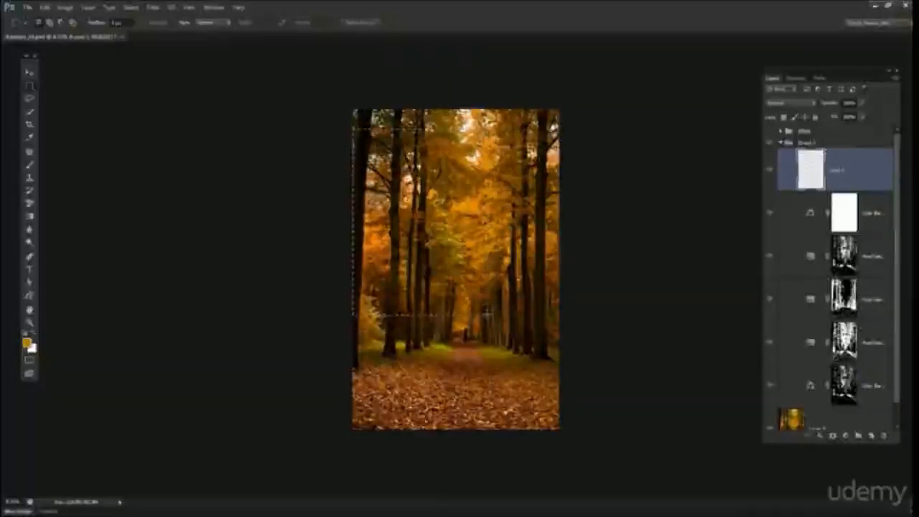
left_click_drag(526, 373, 535, 393)
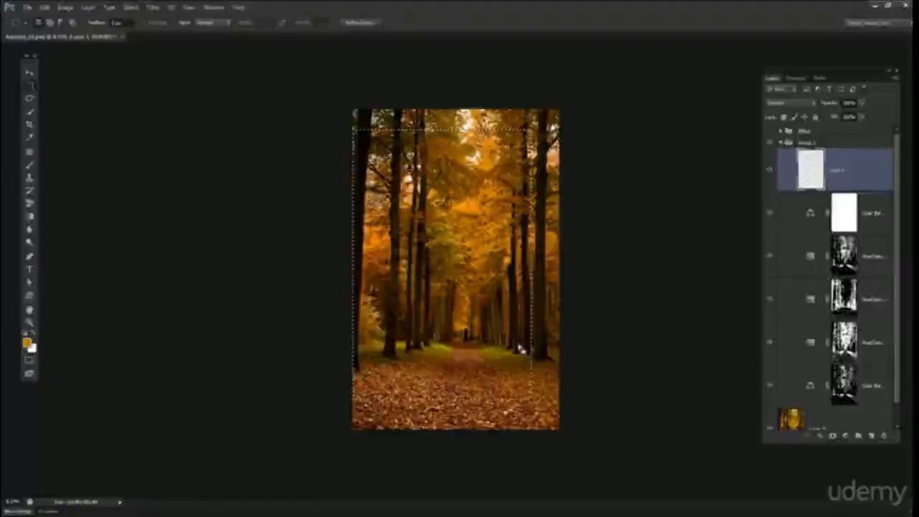
Step: Invert the selection, fill the border area with black on the new empty layer and deselect
key("ctrl+shift+i")
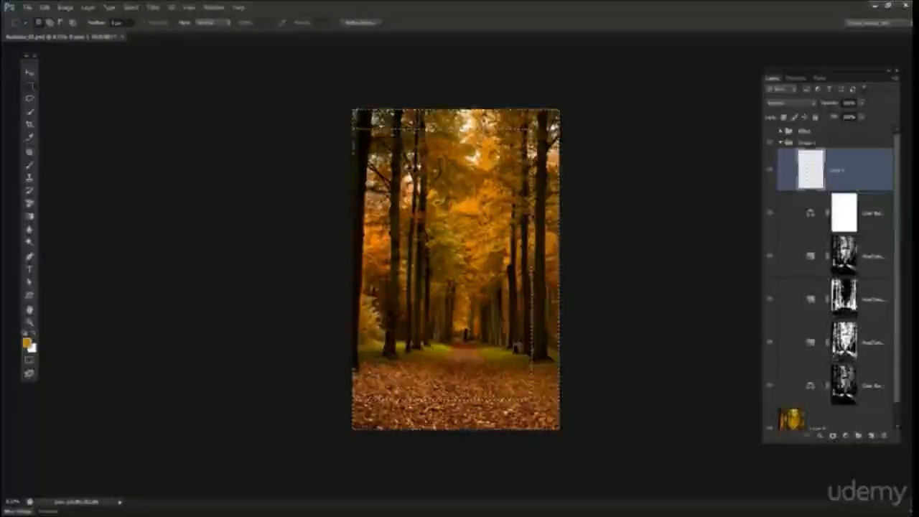
key("d")
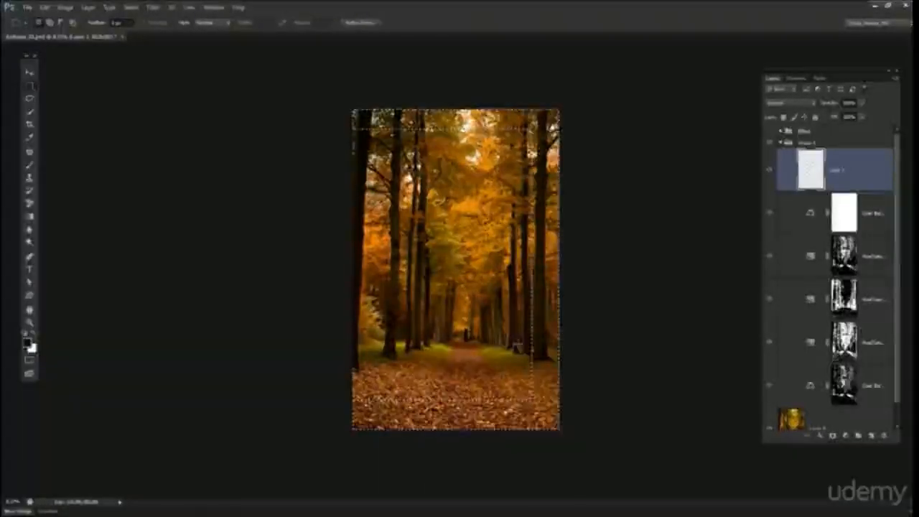
key("alt+BackSpace")
key("ctrl+d")
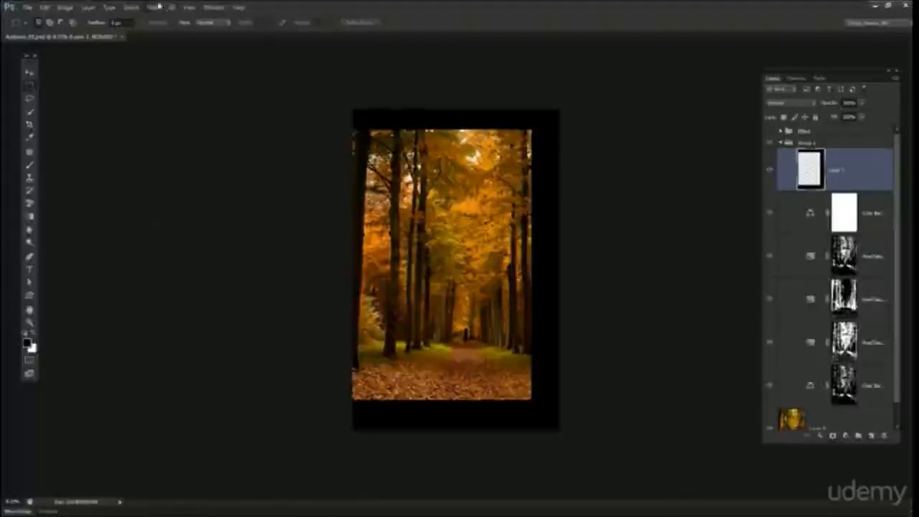
Step: Apply a strong Gaussian Blur to the black border layer so its edges fade softly into the photo
left_click(159, 6)
mouse_move(237, 107)
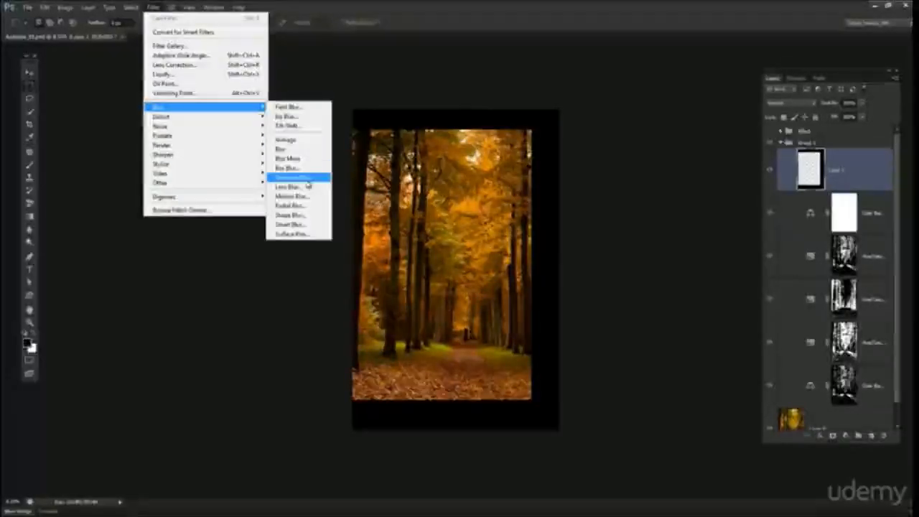
left_click(305, 177)
left_click_drag(704, 315, 718, 317)
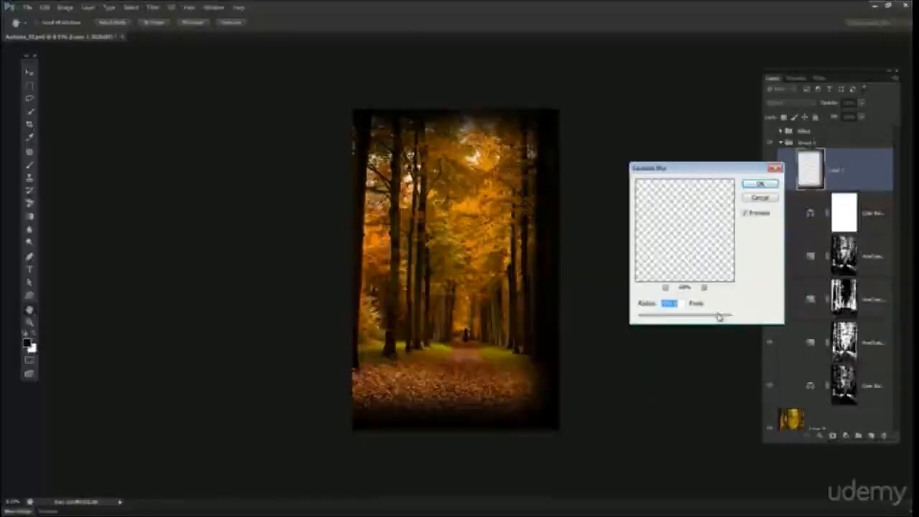
left_click(773, 185)
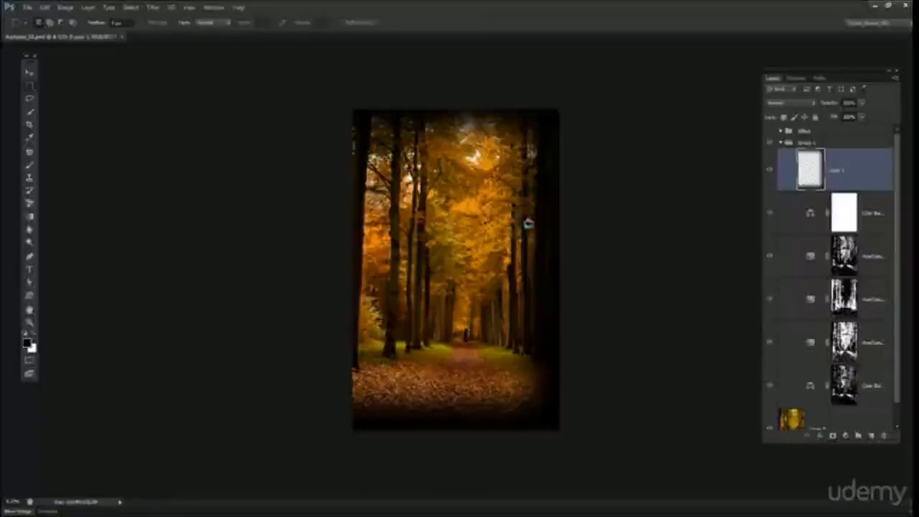
Step: Inspect the vignette over the forest photo and hide its layer to see the image without it
scroll(588, 316, "up", 3)
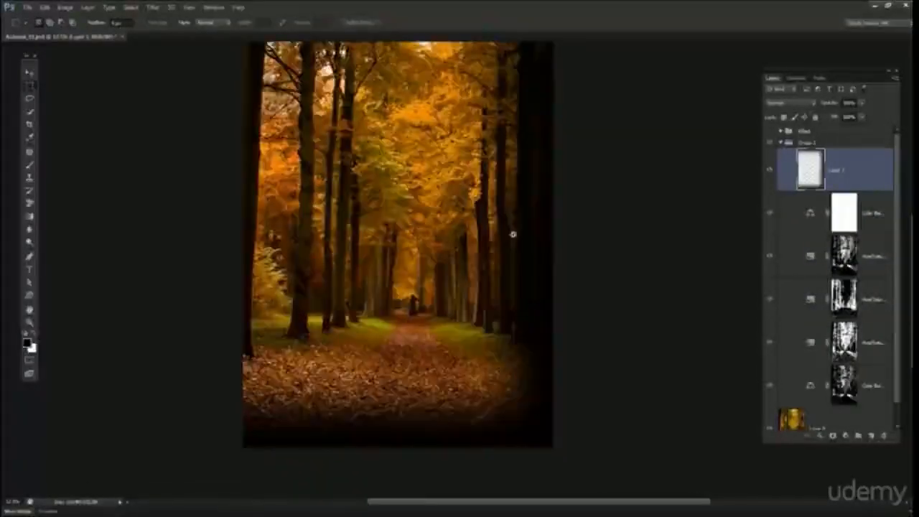
scroll(512, 233, "down", 2)
scroll(504, 243, "up", 3)
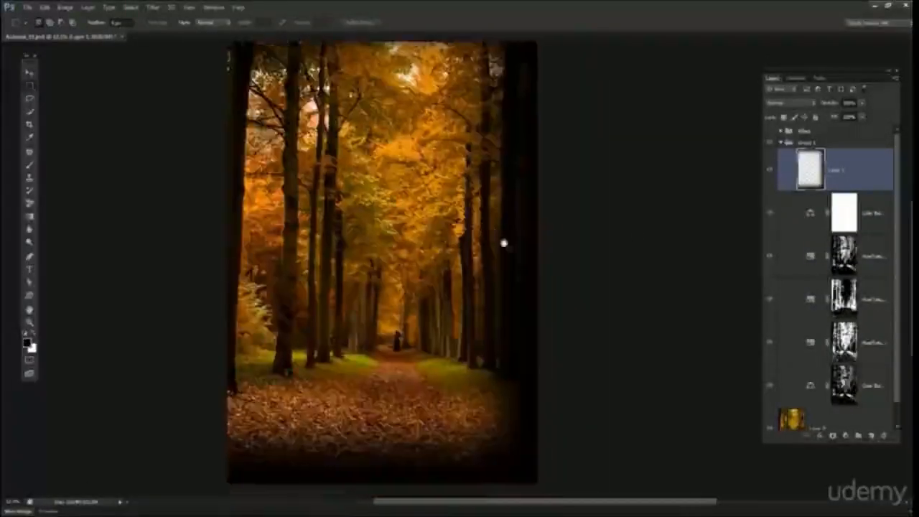
left_click(770, 170)
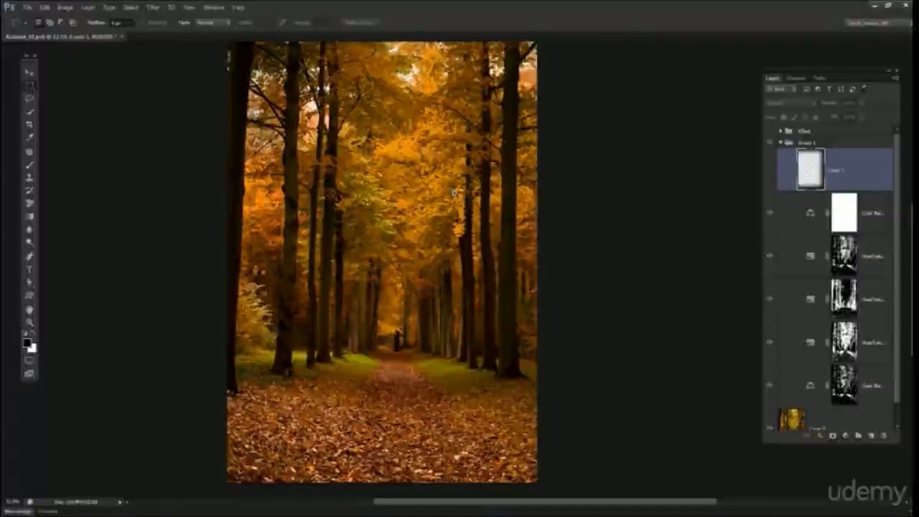
scroll(454, 192, "up", 2)
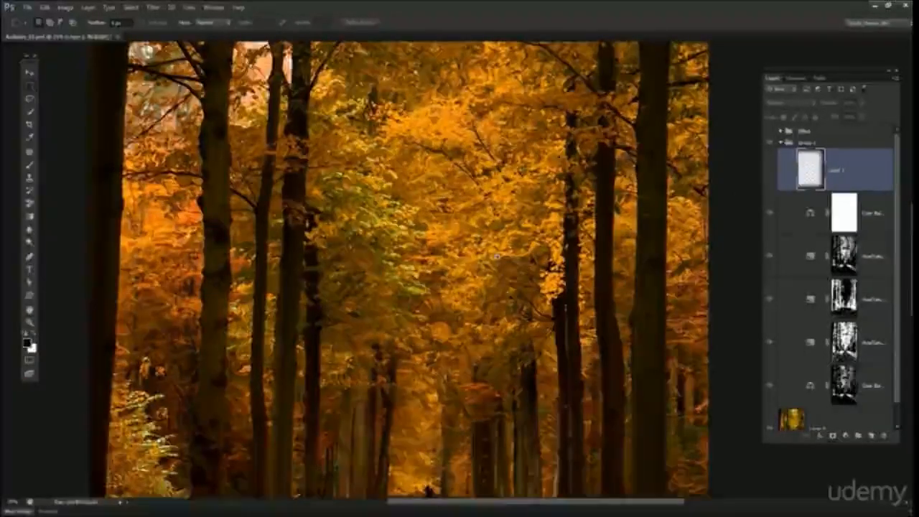